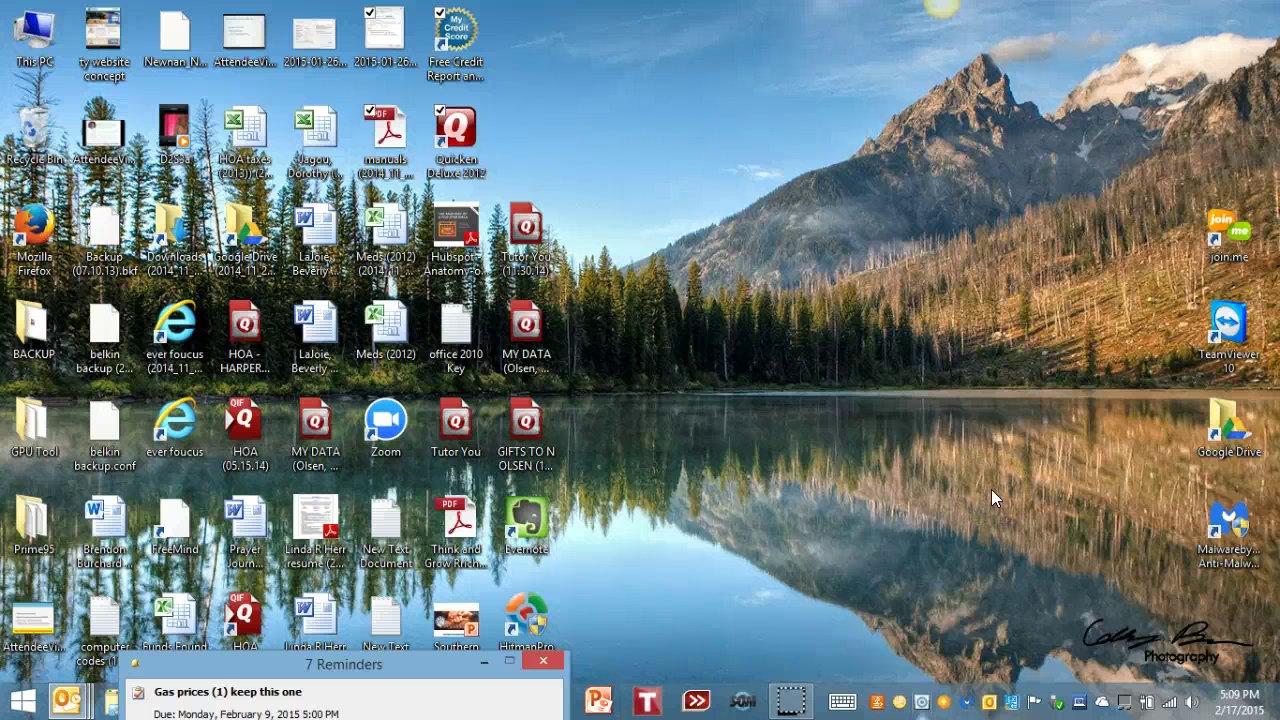
Switch from the desktop to the Windows 8 Start screen of app tiles
key(super)
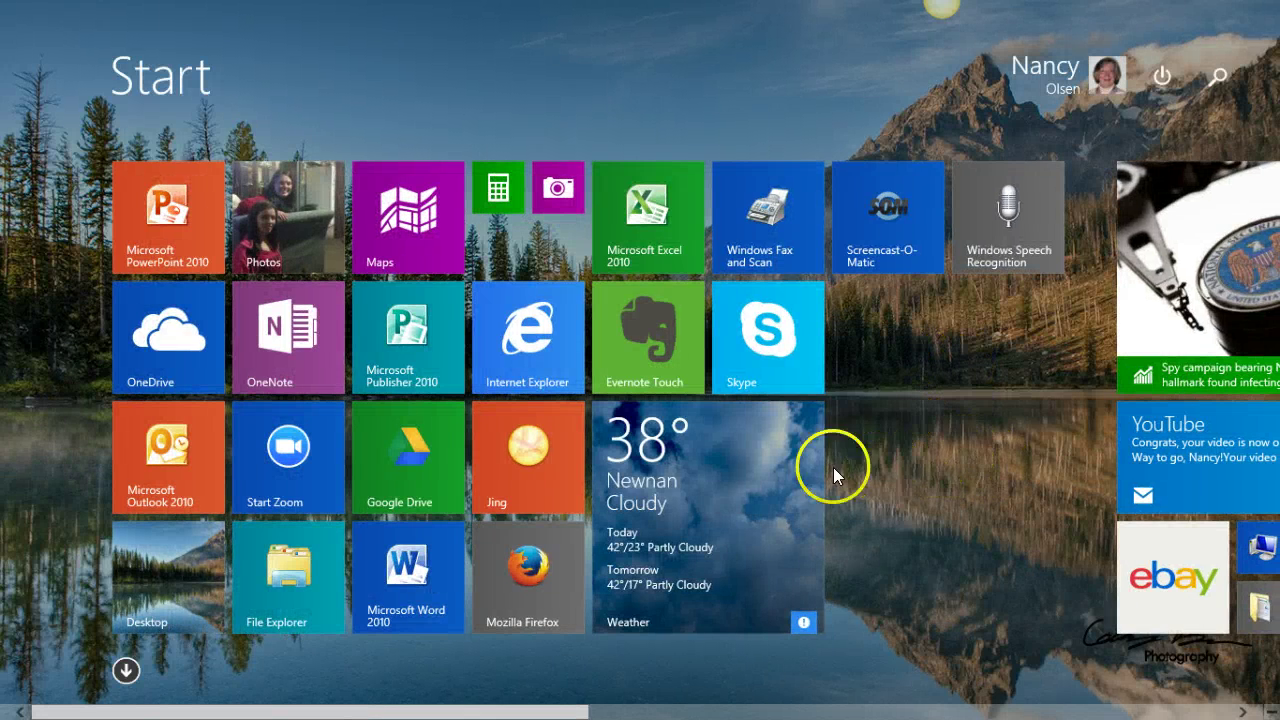
Launch Weather for Newnan, GA and page between the first and next five forecast days
click(703, 479)
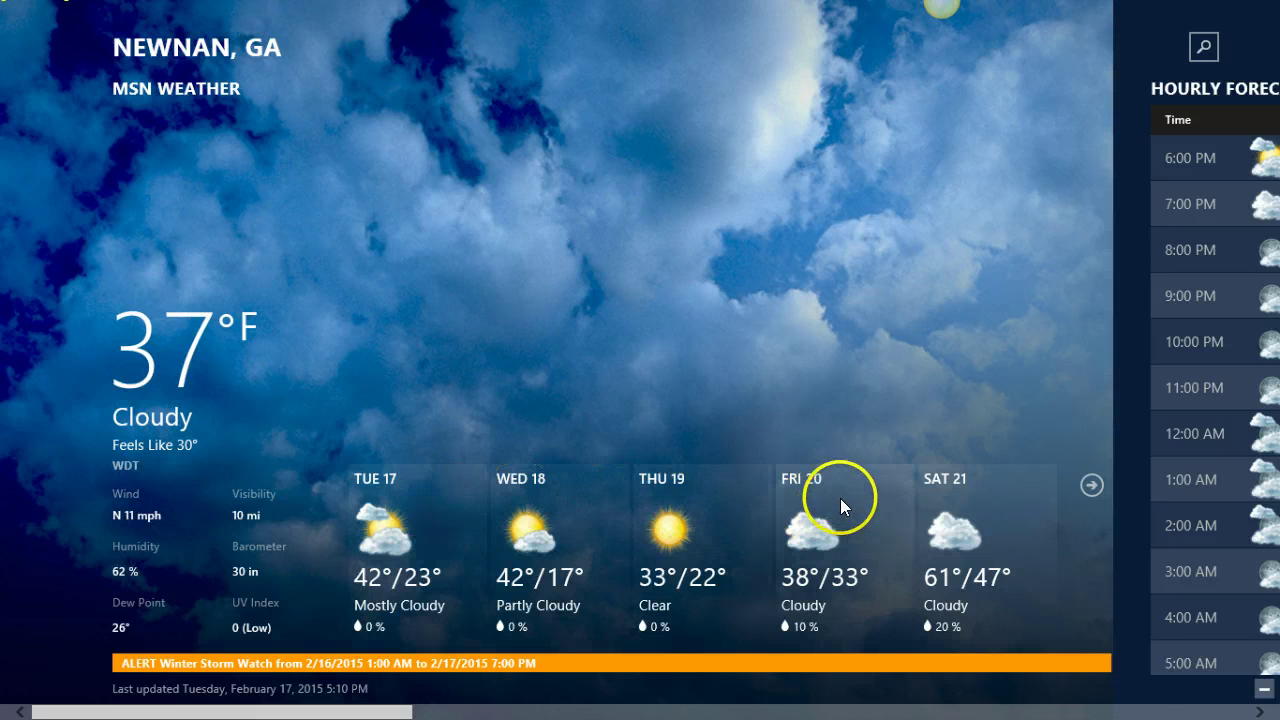
click(1092, 485)
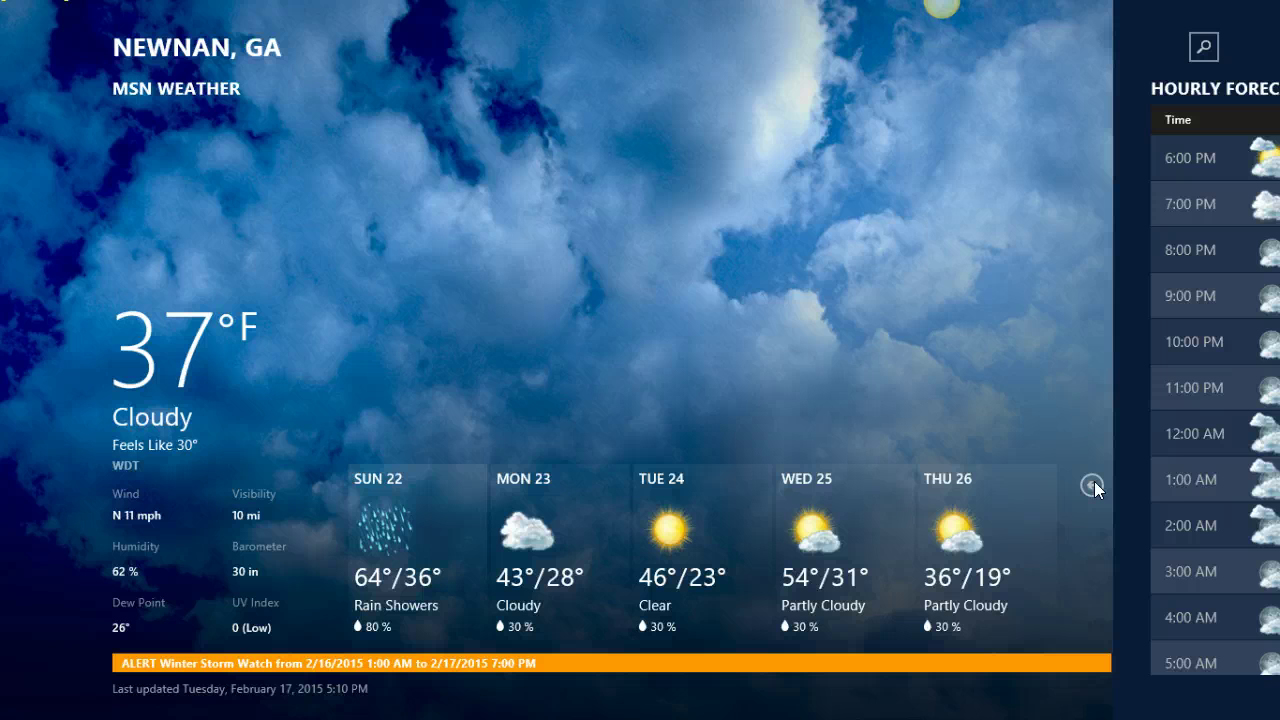
click(1092, 485)
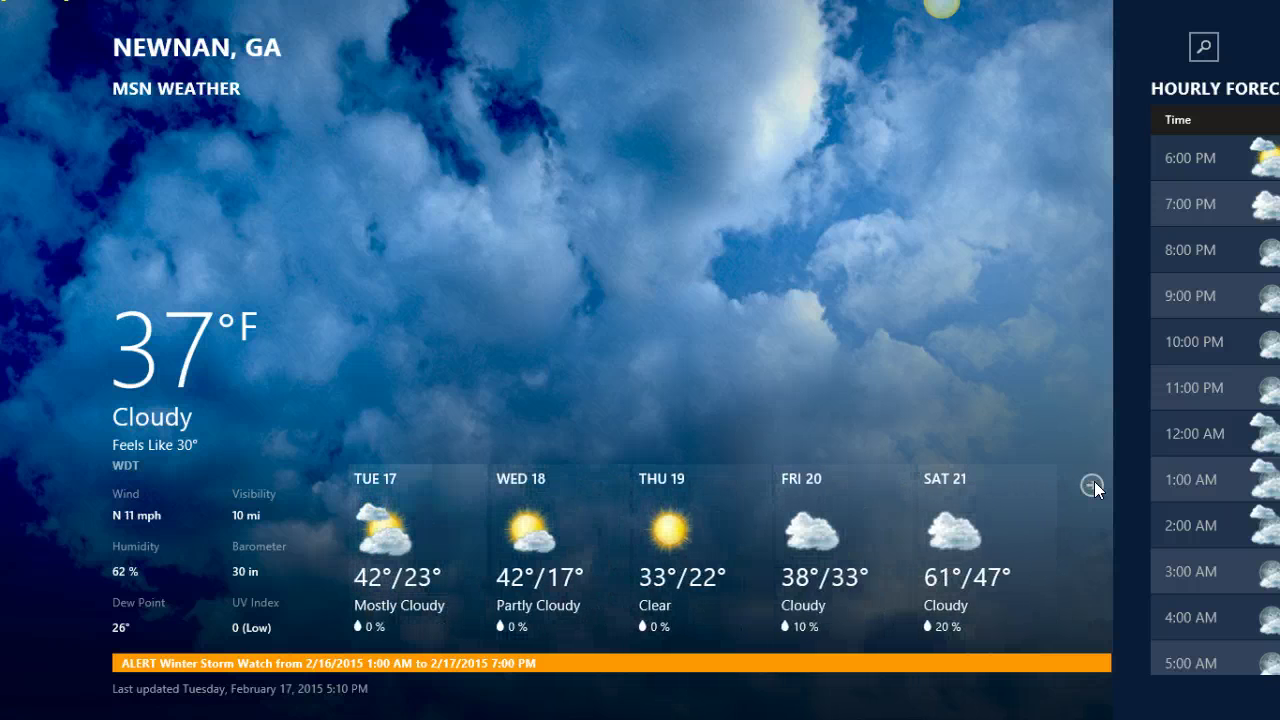
click(1092, 485)
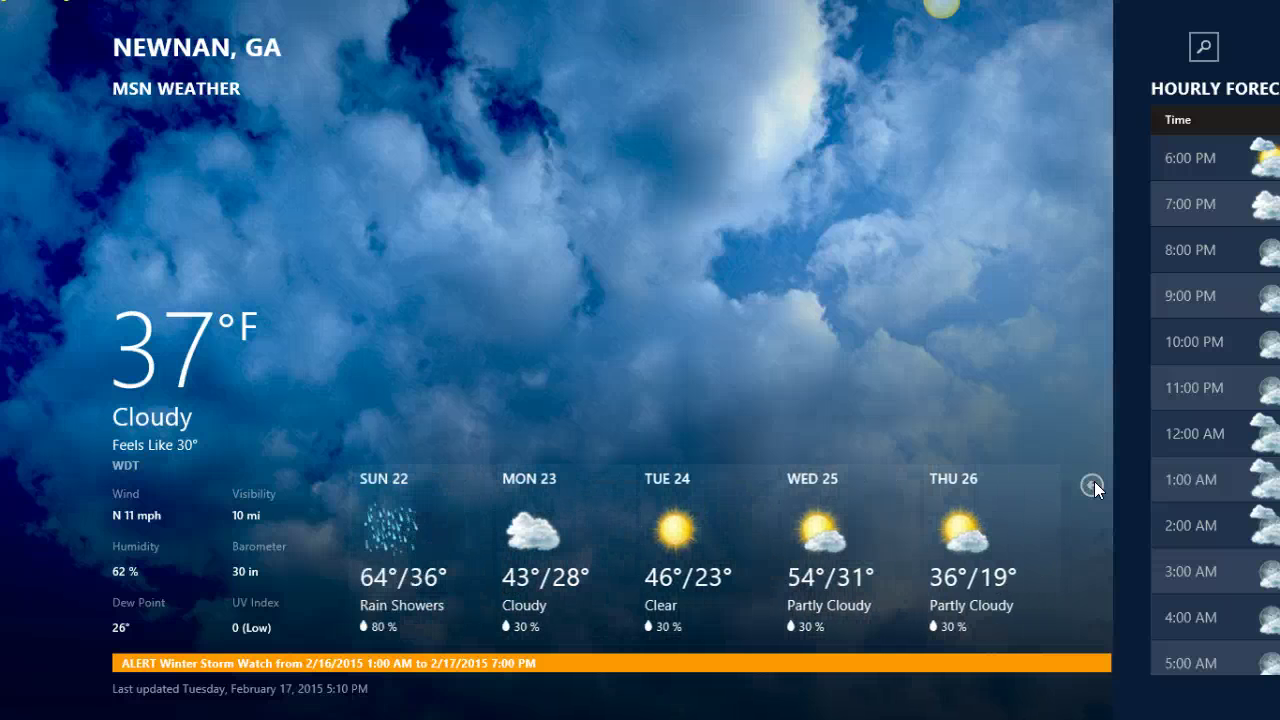
Scroll along the Newnan forecast page and bring up the My Places list
click(969, 397)
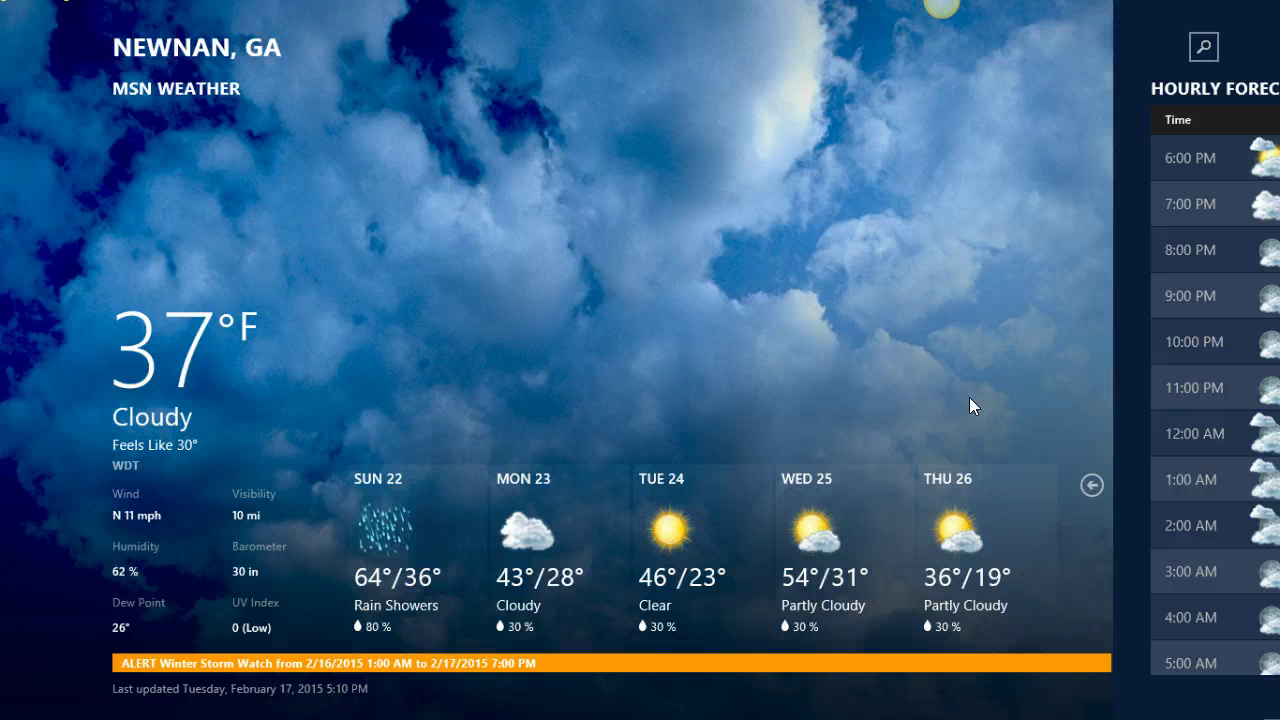
scroll(969, 397, down, 10)
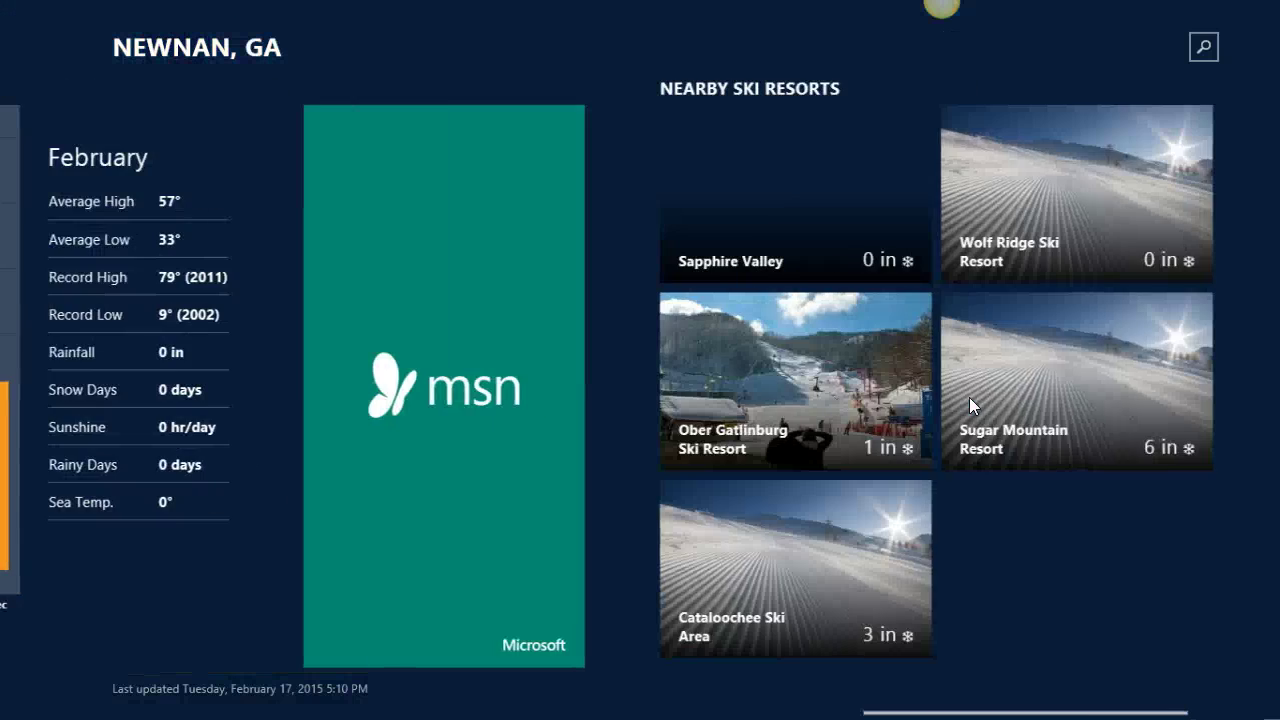
scroll(969, 397, down, 4)
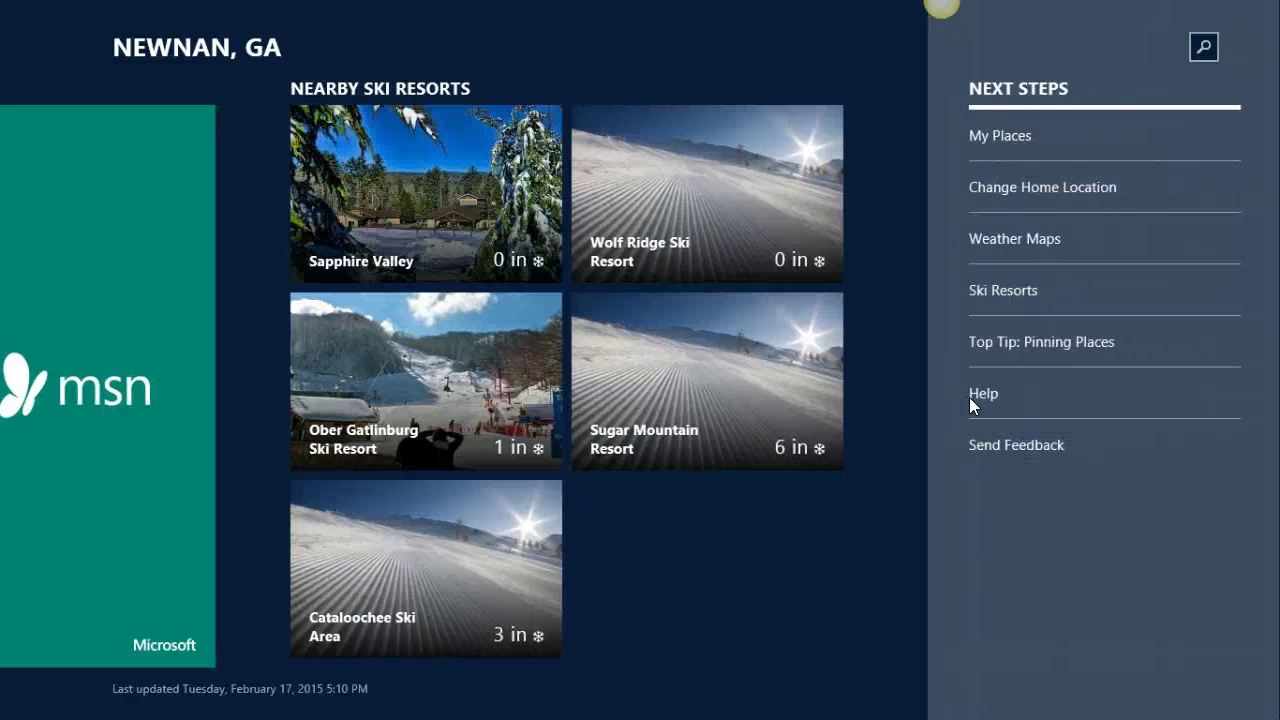
click(1004, 137)
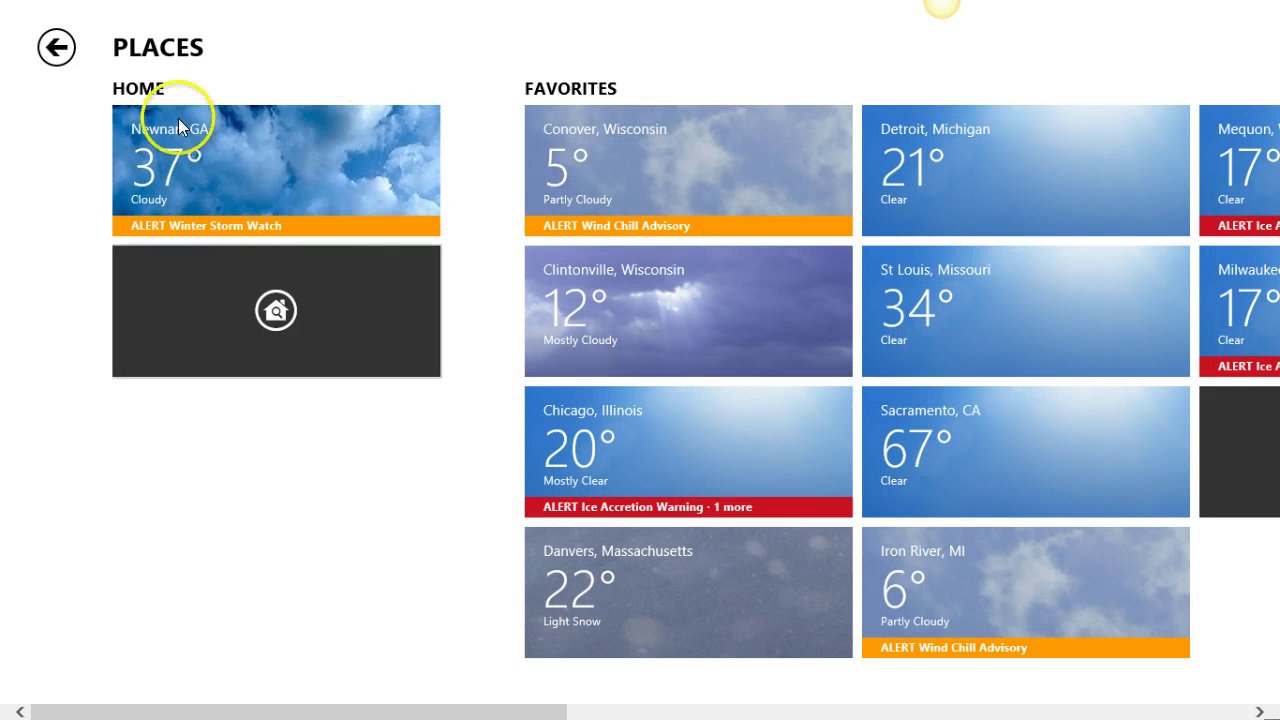
scroll(371, 491, down, 5)
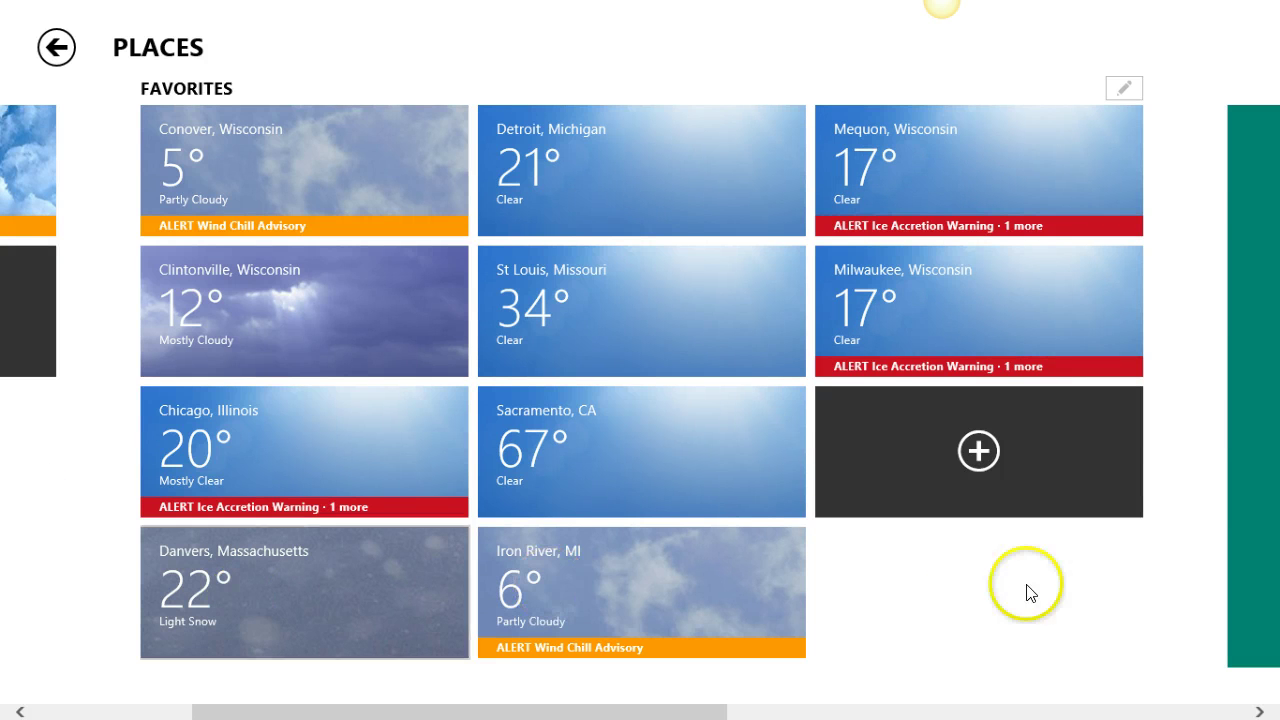
scroll(77, 543, left, 3)
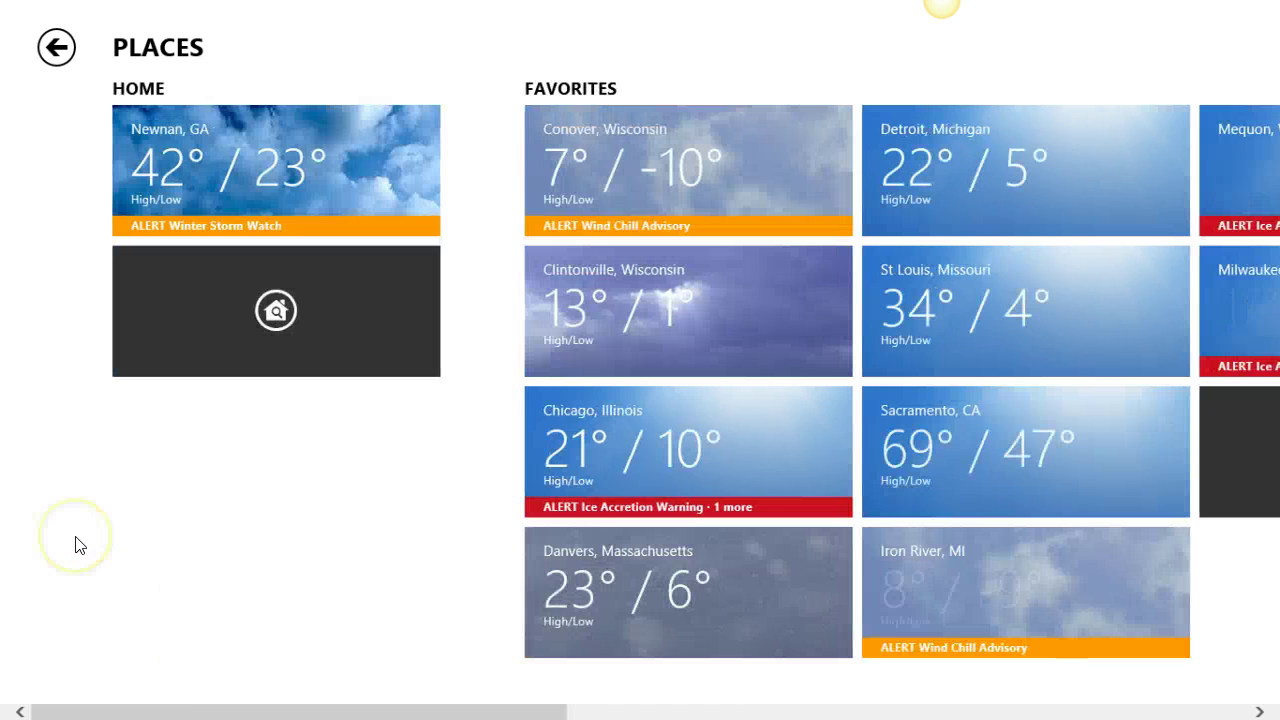
scroll(77, 545, right, 5)
scroll(77, 545, left, 2)
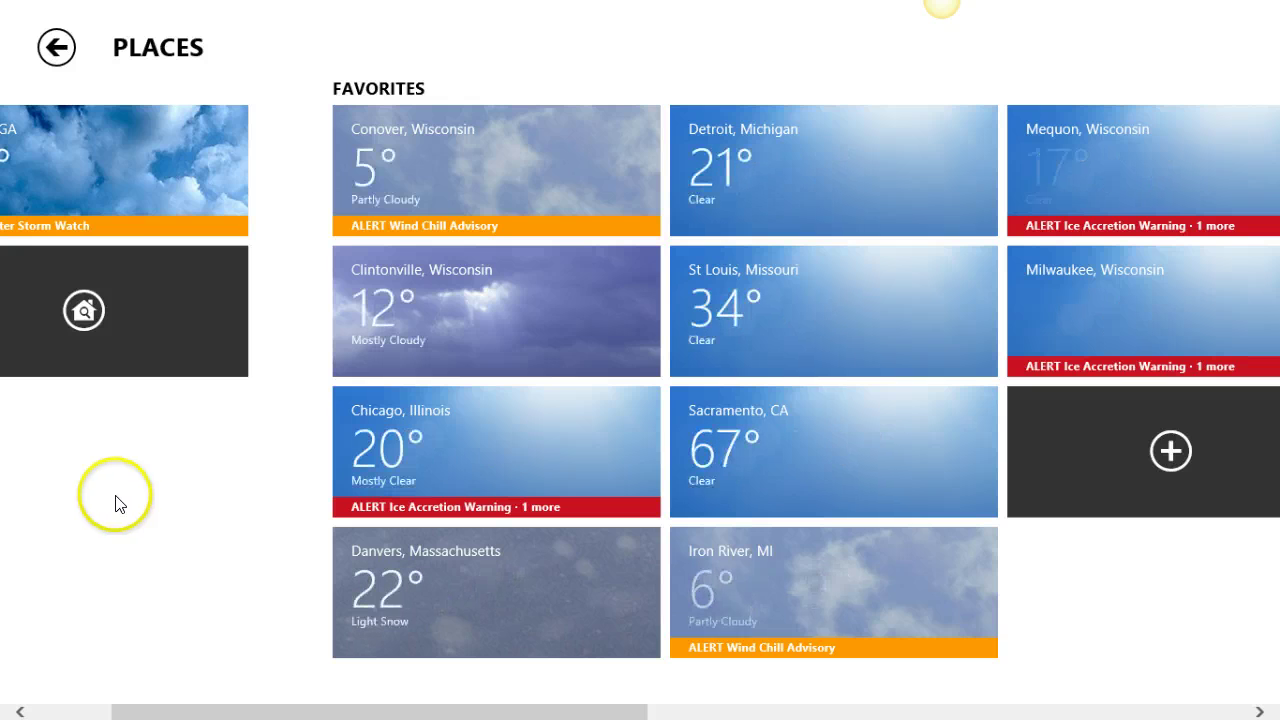
scroll(113, 503, down, 2)
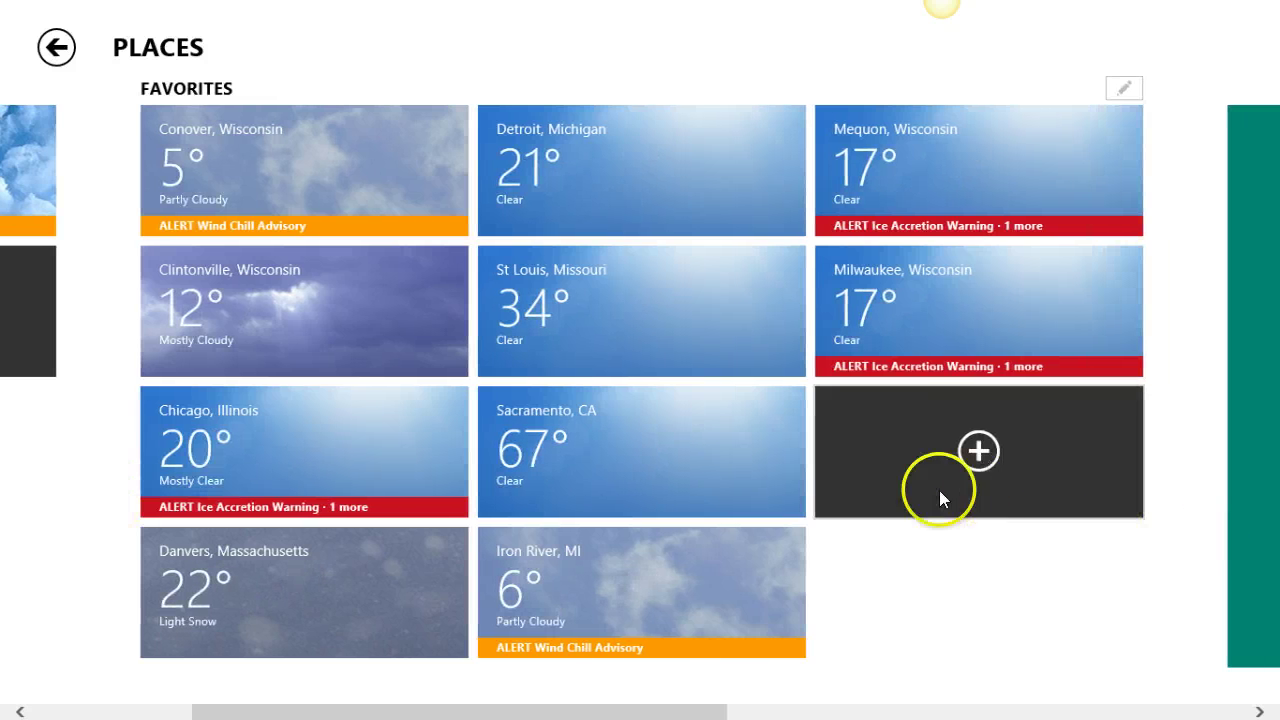
Search 'MI' in a new favorite tile and add Miami, Florida, United States
click(979, 450)
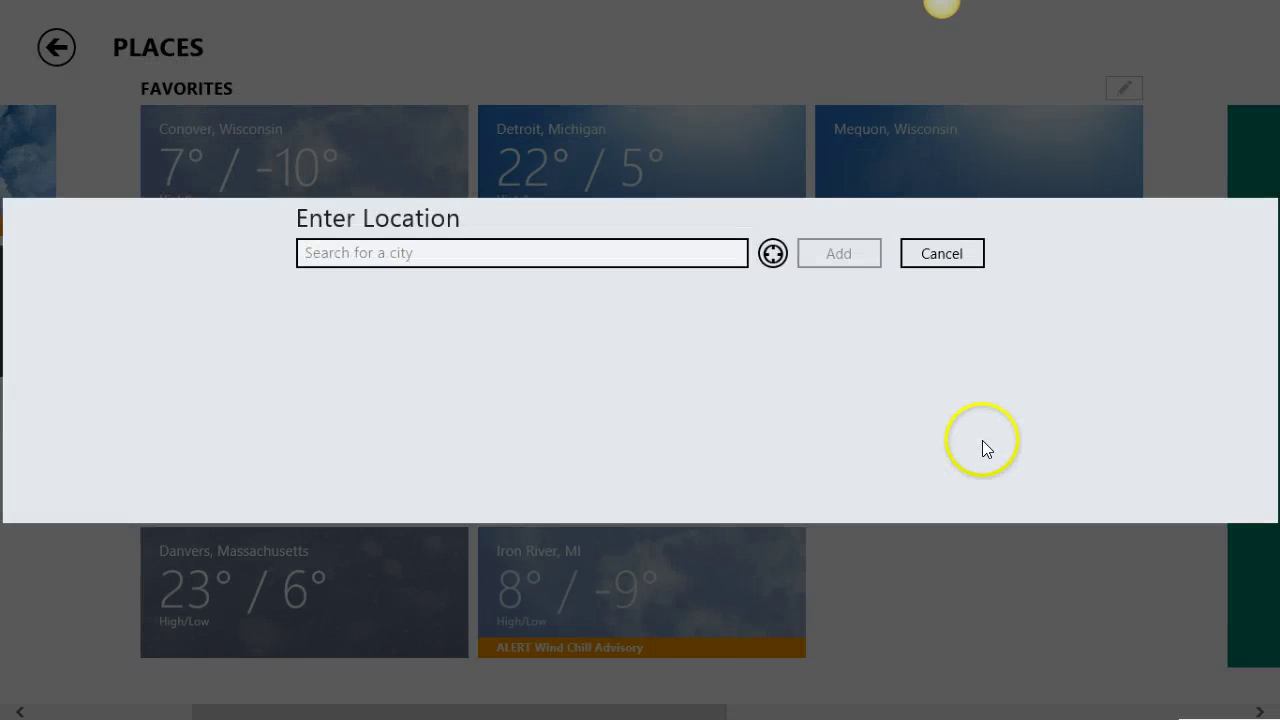
click(463, 245)
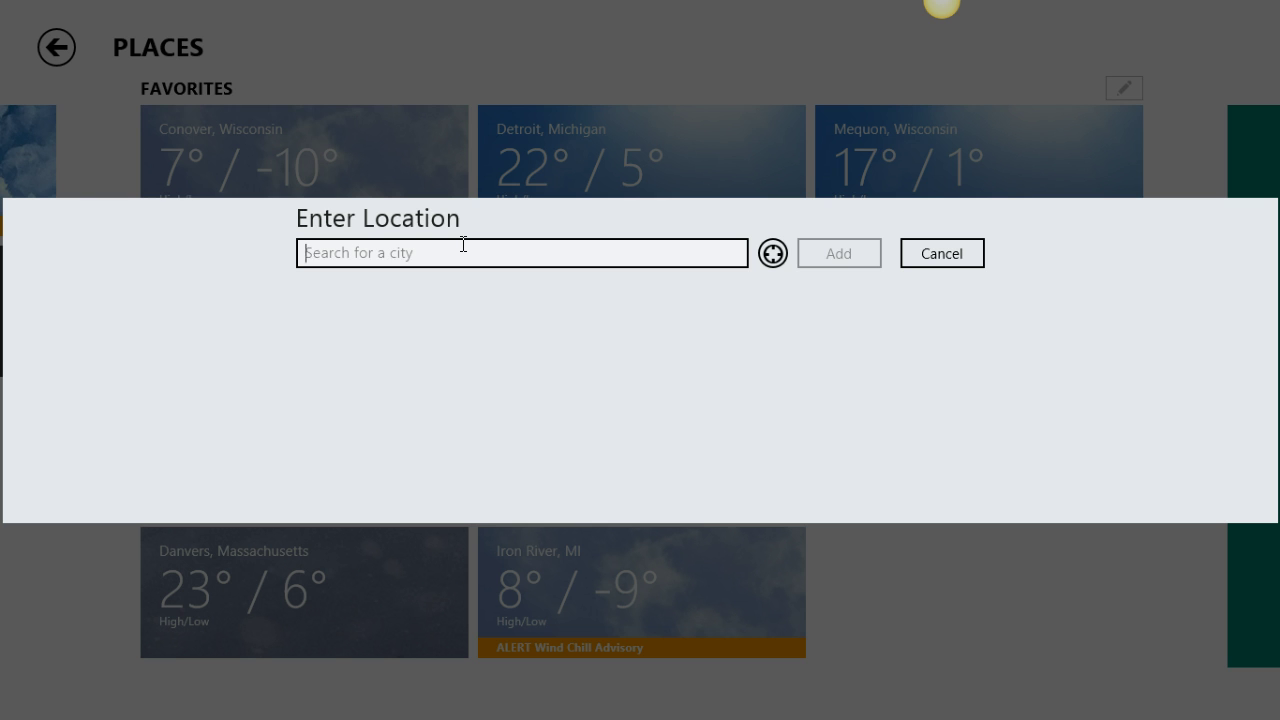
text(MIAM)
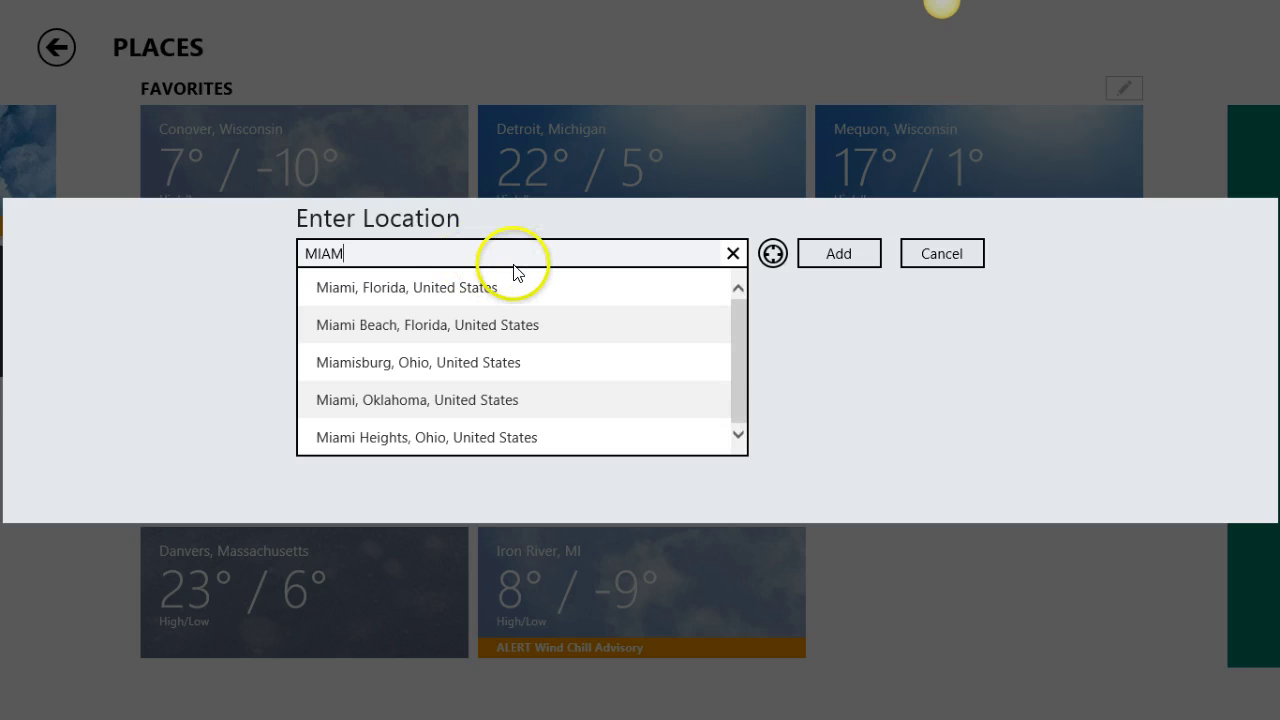
click(380, 288)
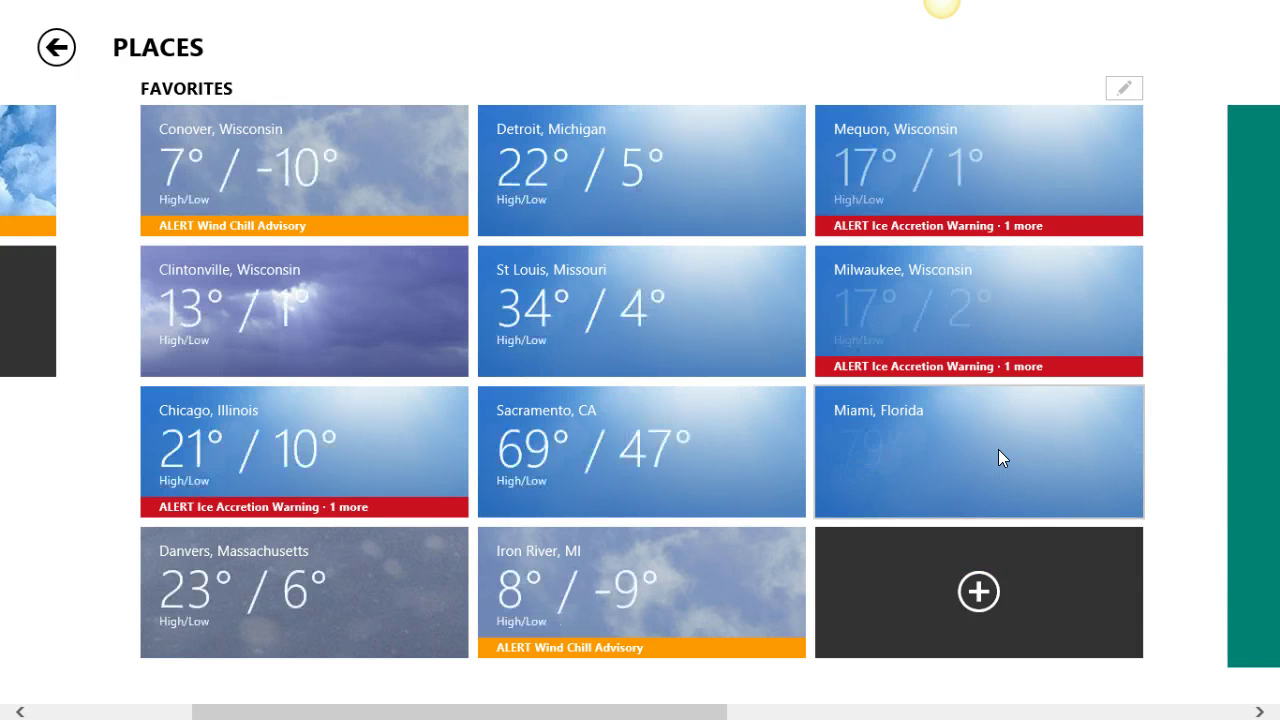
Go back from Places to the Newnan, GA page and show its Historical Weather chart
click(839, 479)
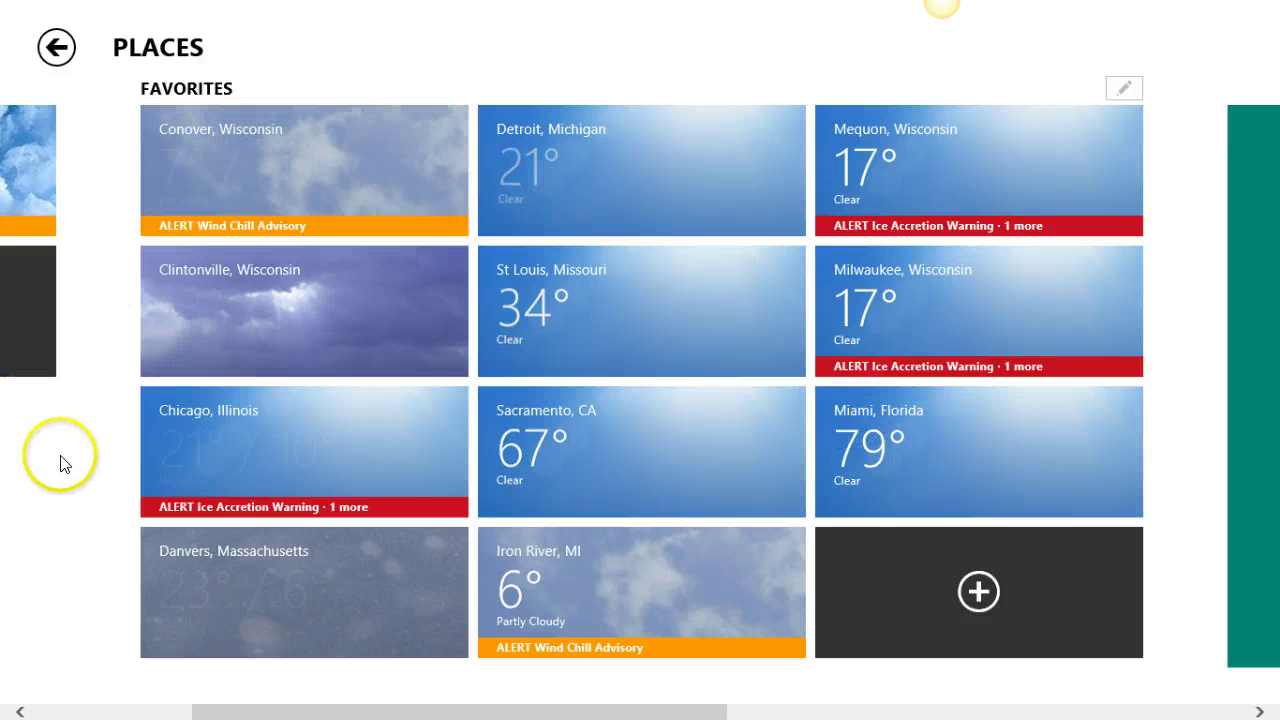
scroll(77, 526, left, 3)
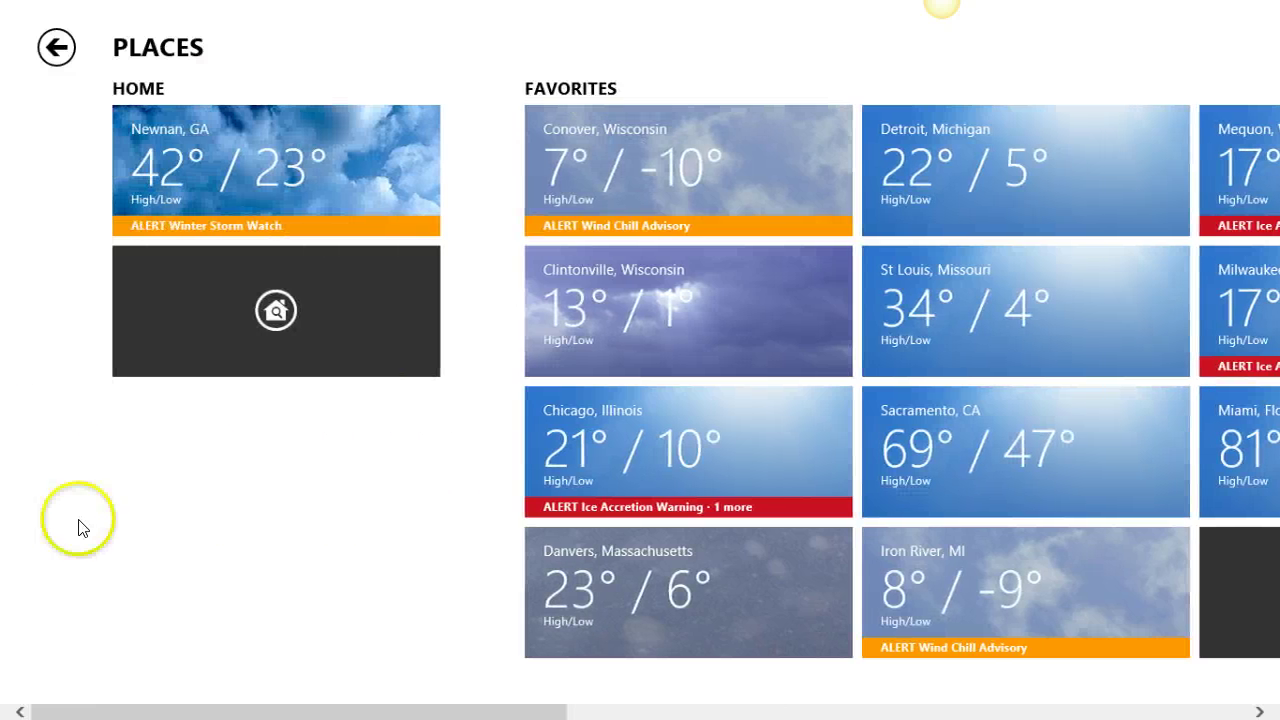
click(57, 47)
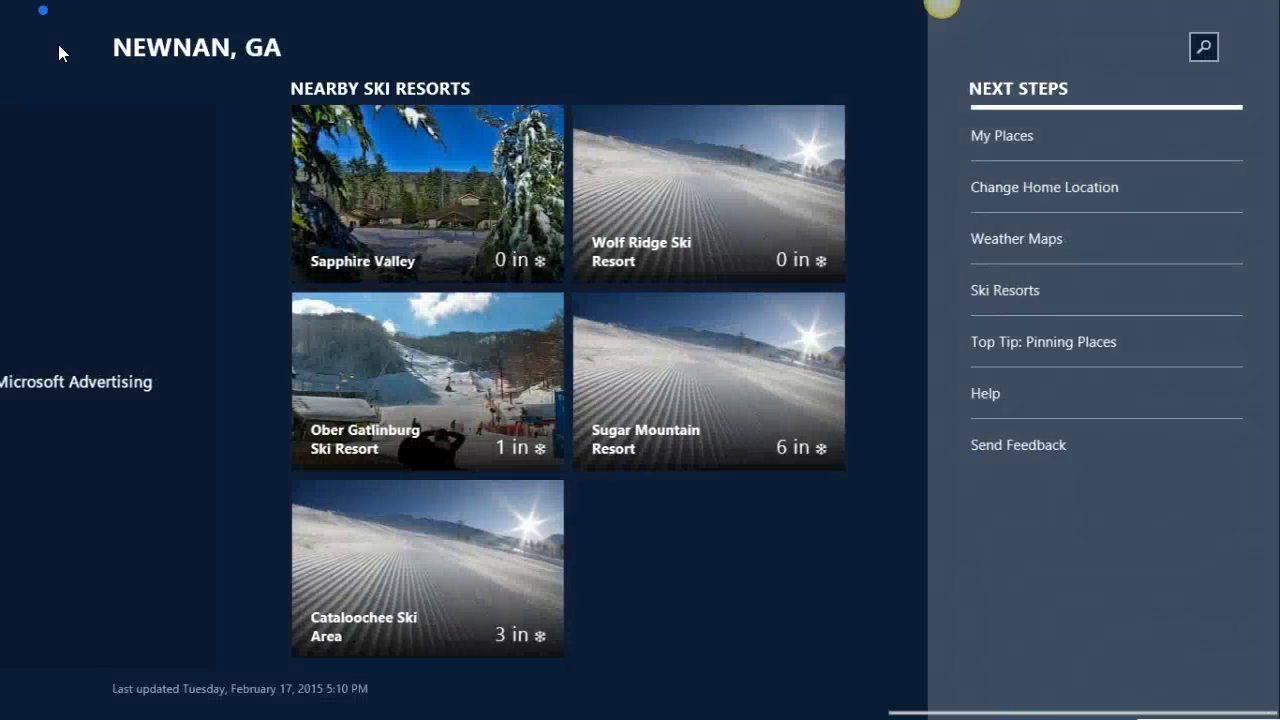
scroll(423, 405, up, 10)
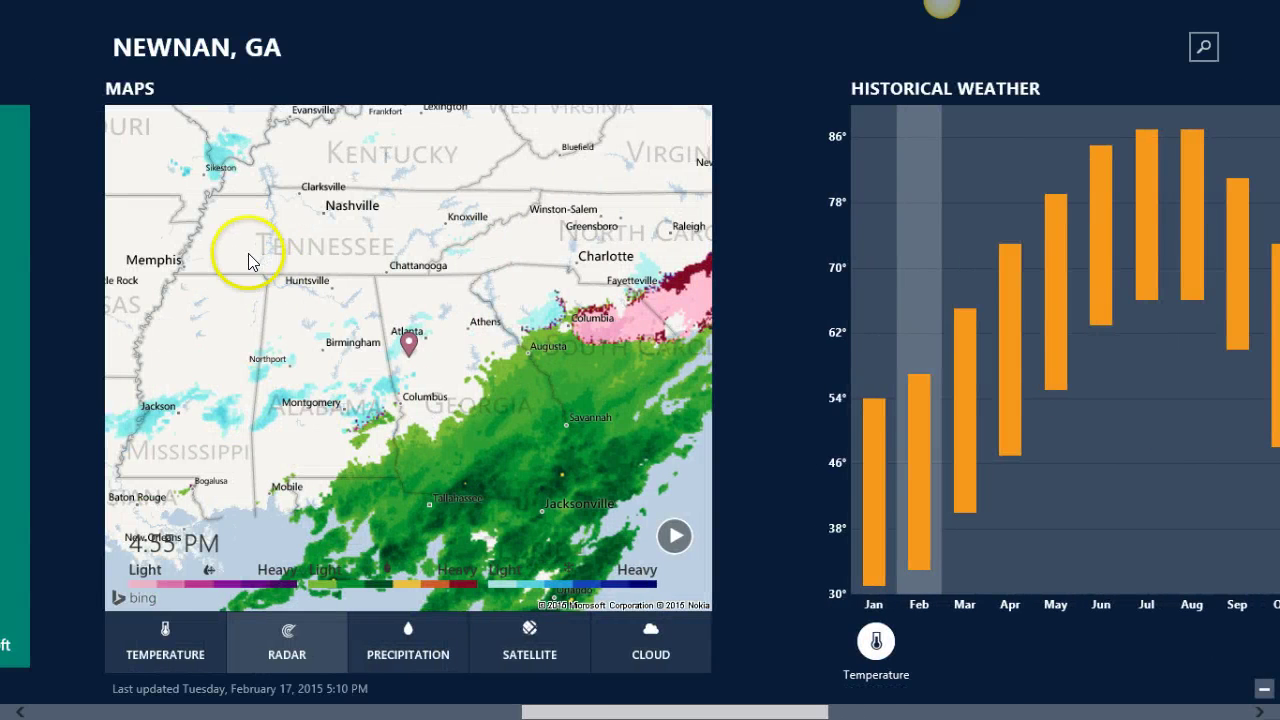
Show the full-screen radar map and pan it around the eastern US toward Virginia
click(249, 256)
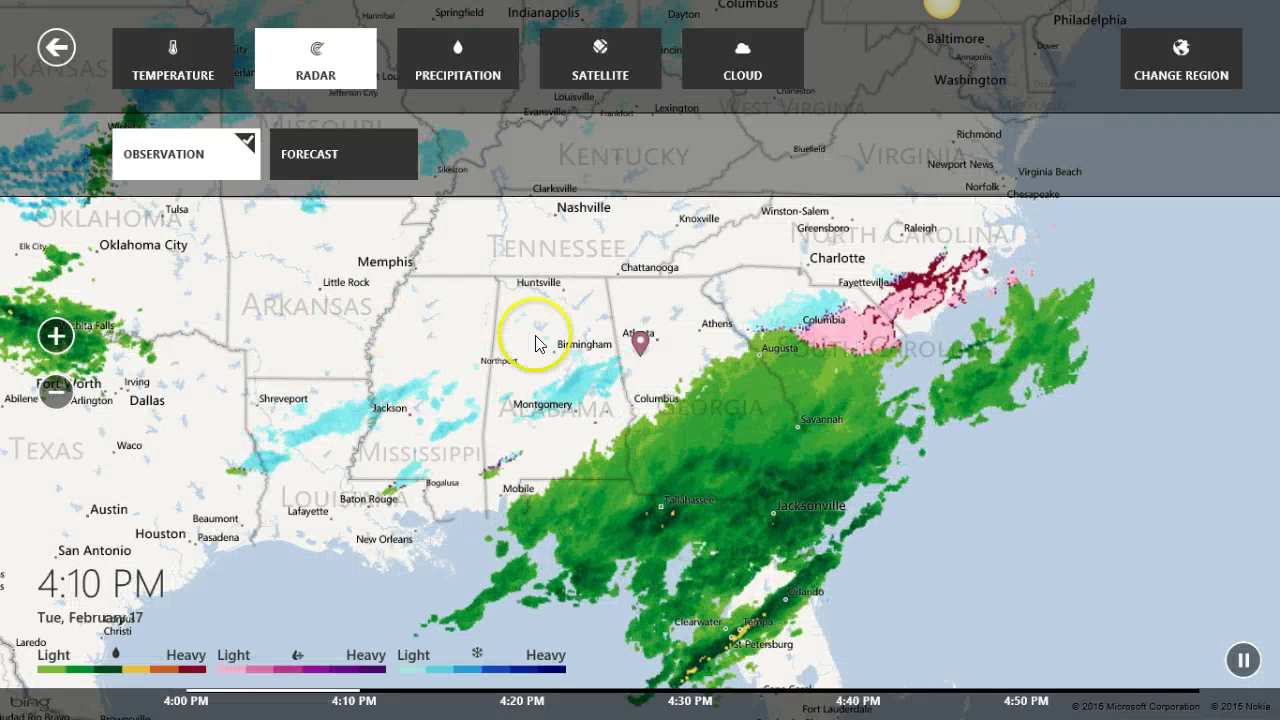
drag(531, 280, 443, 357)
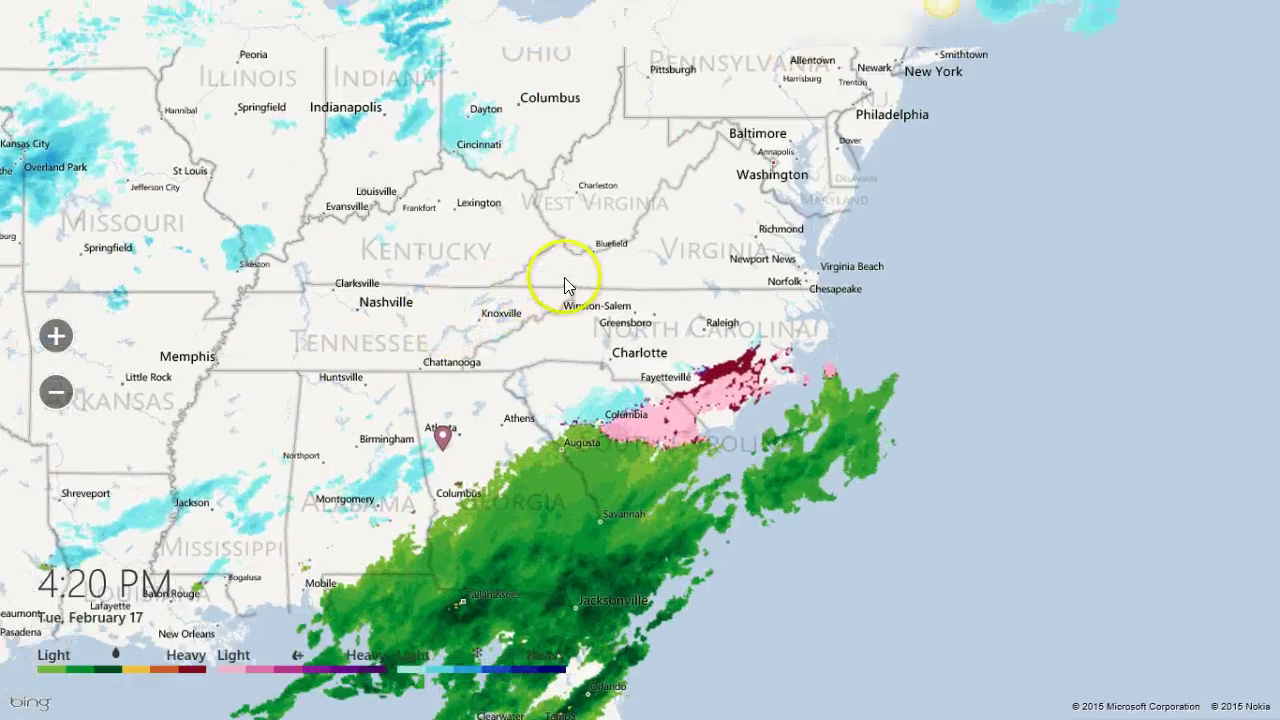
drag(565, 277, 509, 283)
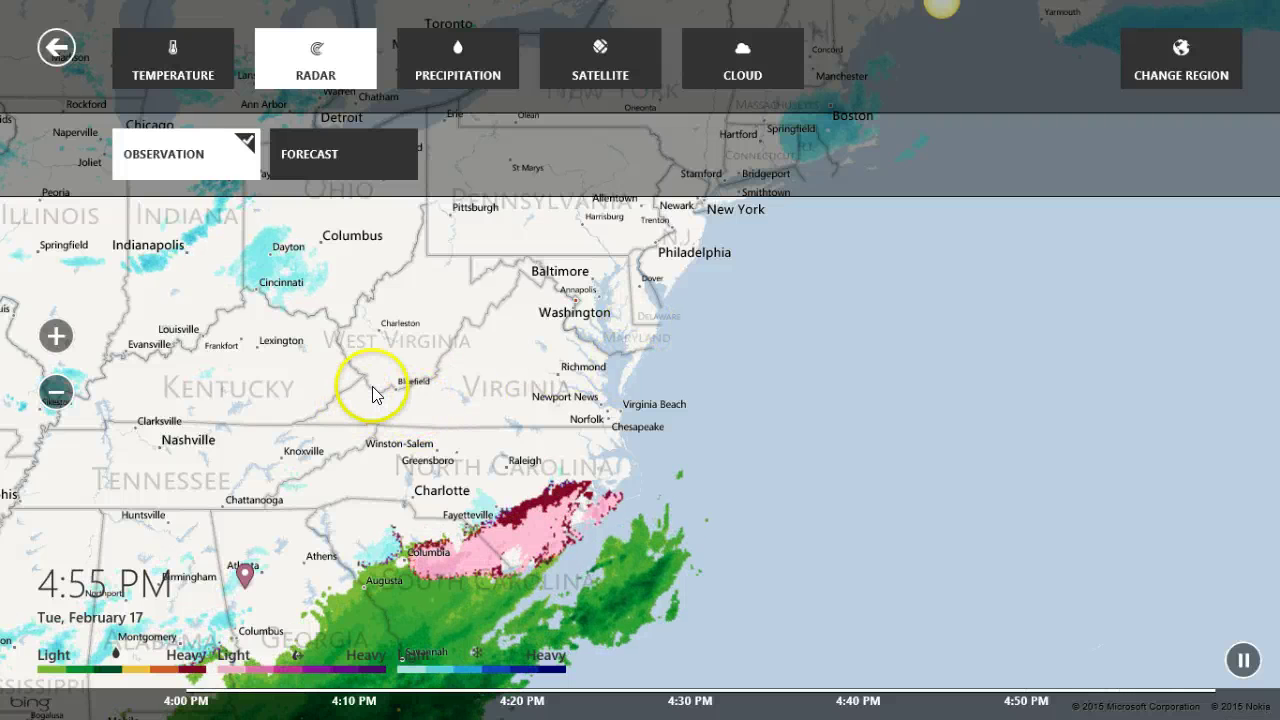
scroll(370, 392, down, 1)
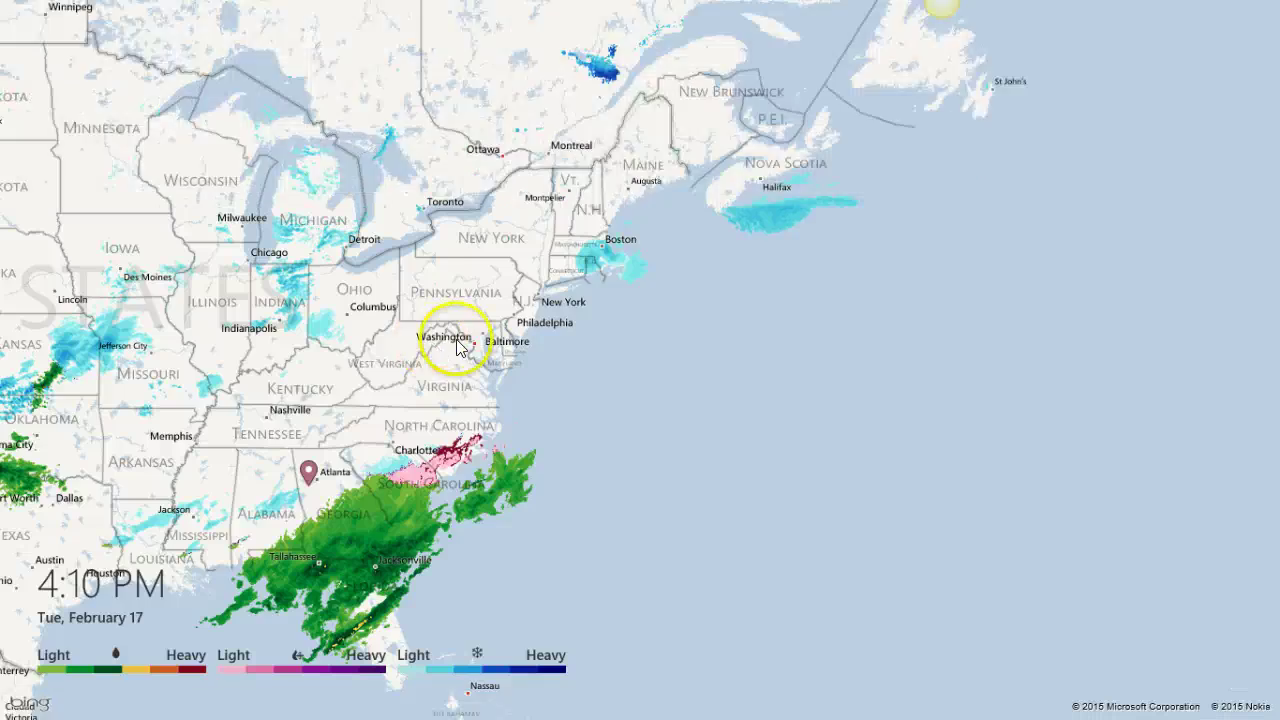
drag(447, 350, 640, 365)
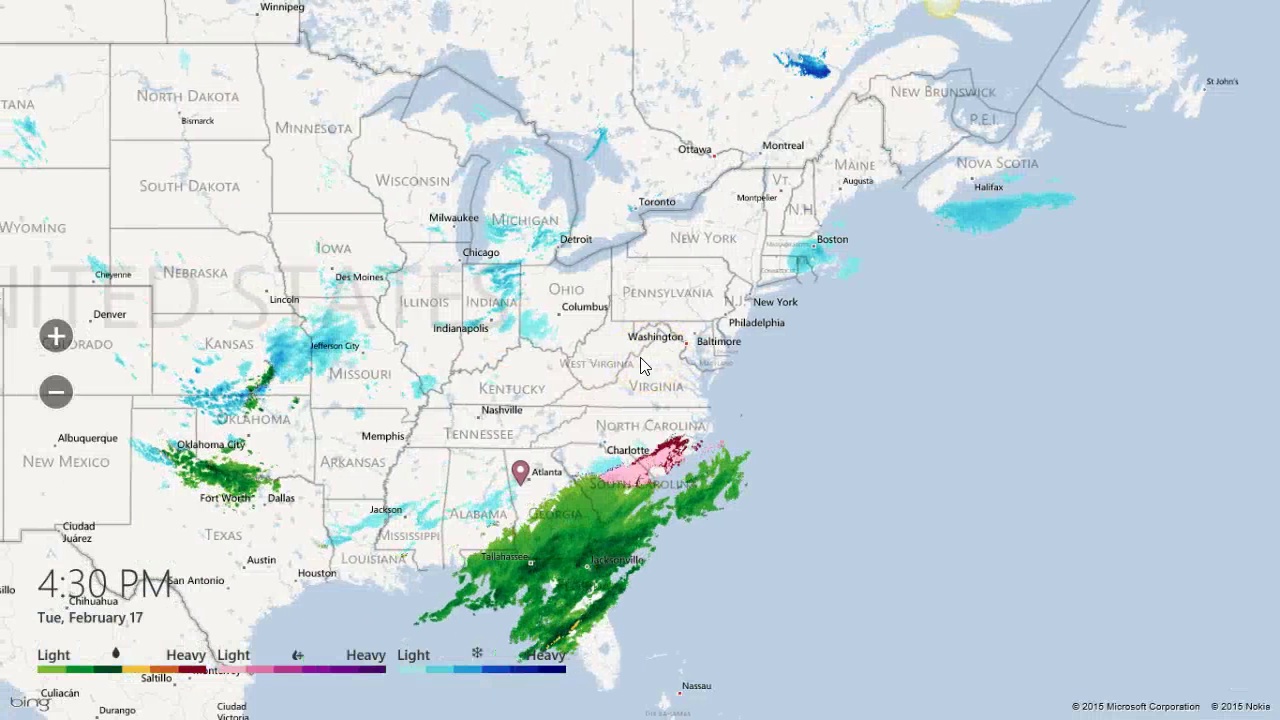
Switch the map layer from the radar loop to the Temperature map
click(640, 365)
scroll(640, 368, up, 2)
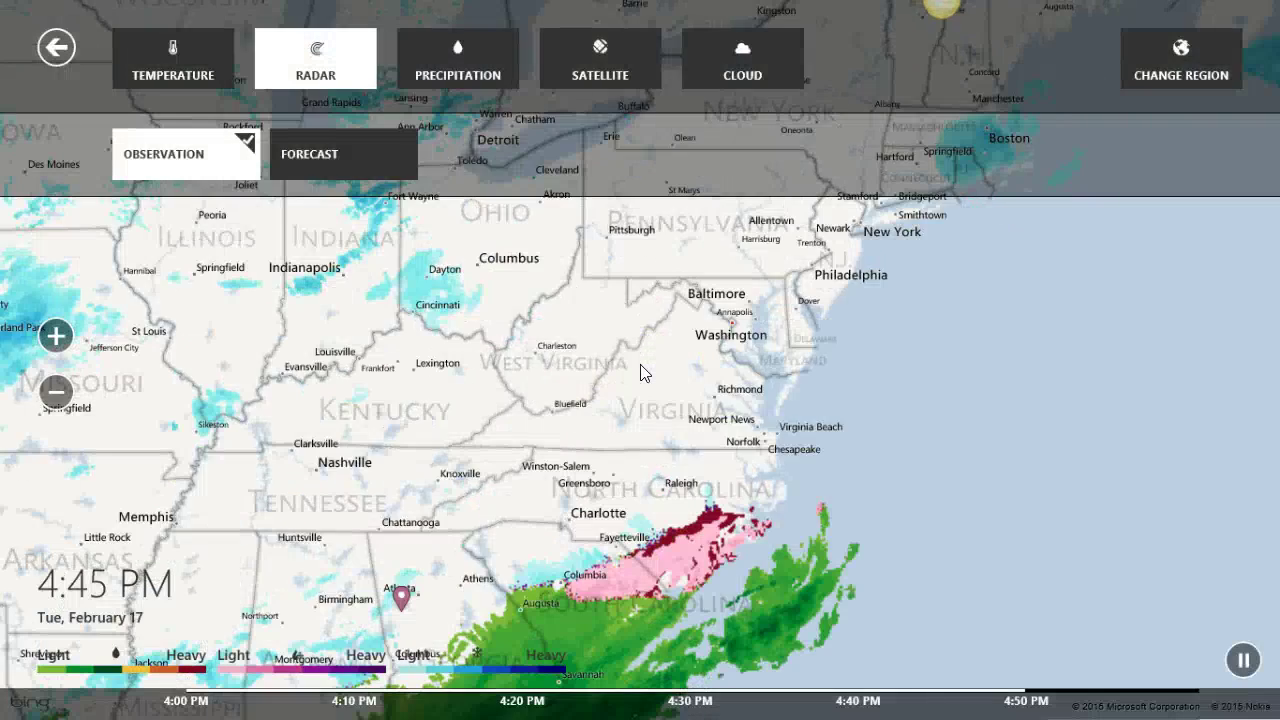
click(640, 372)
click(600, 372)
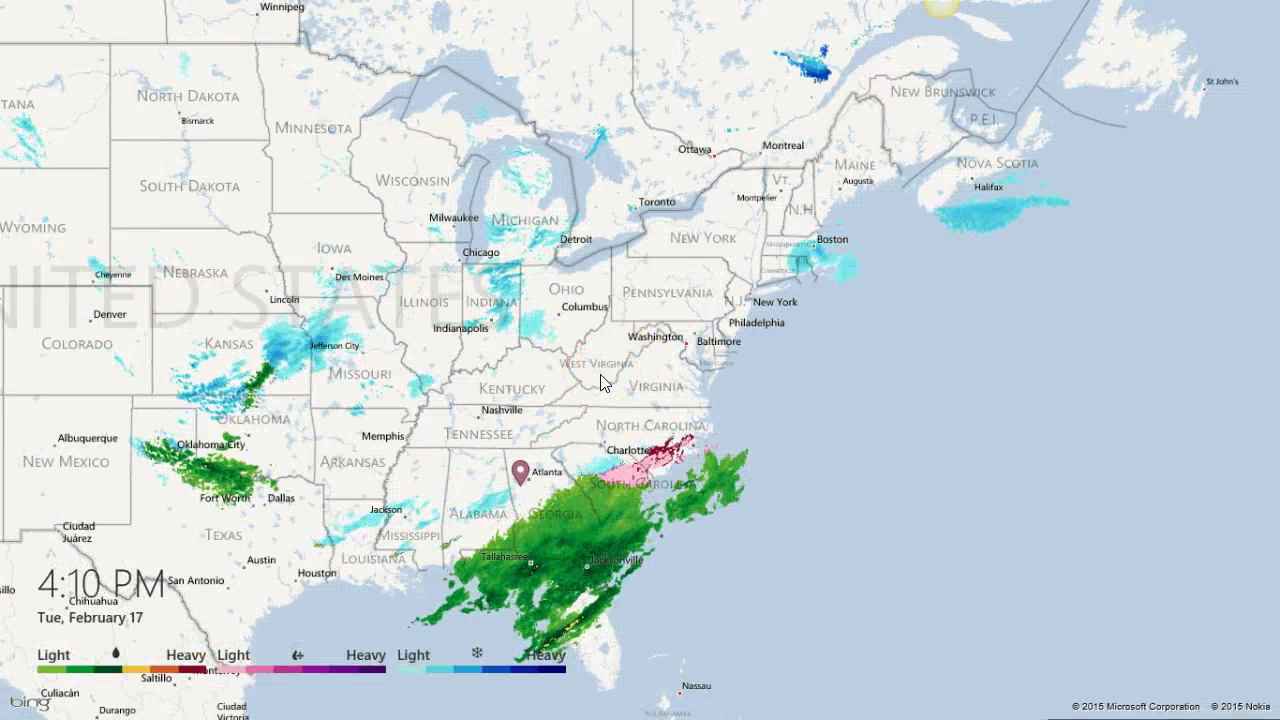
right_click(754, 387)
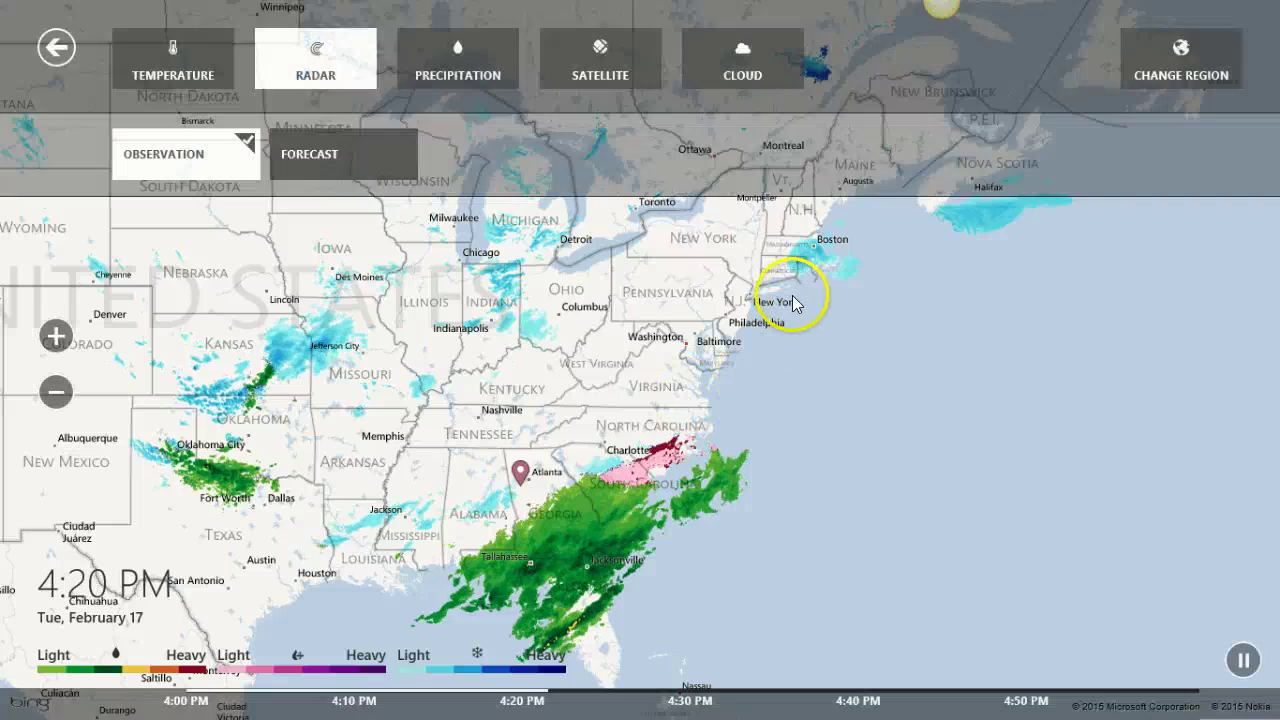
click(170, 60)
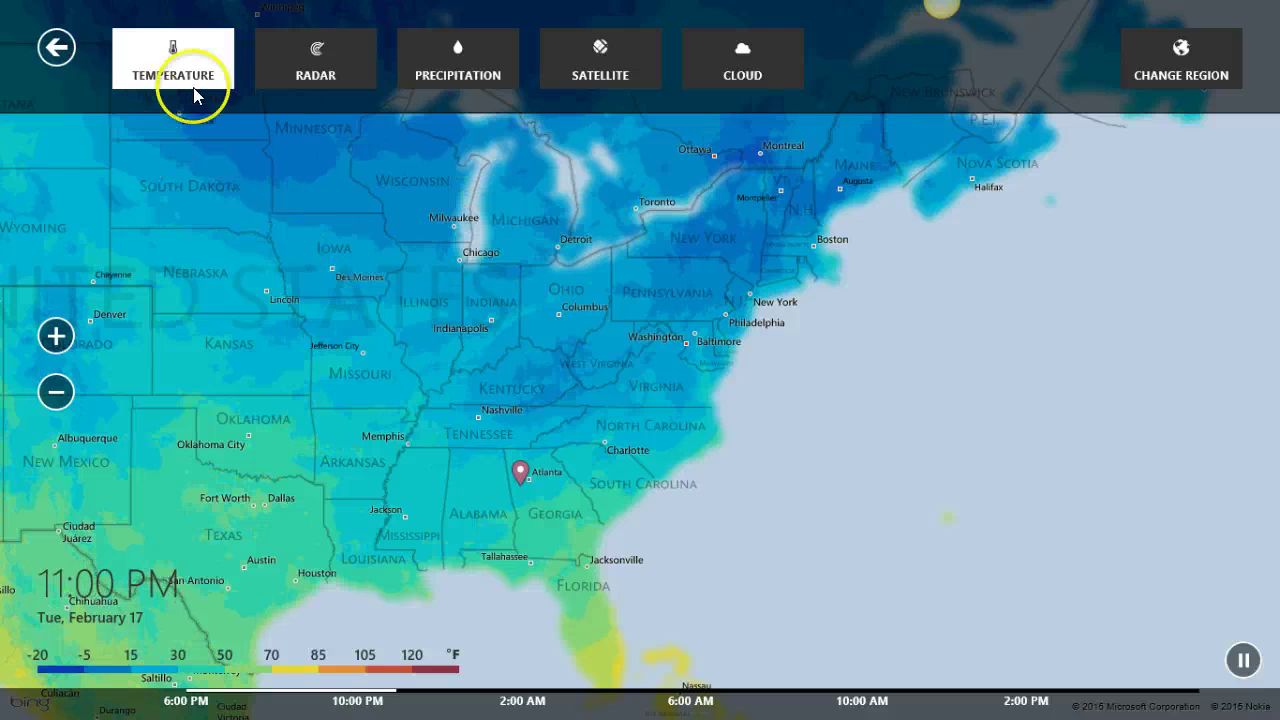
Cycle through Radar, Precipitation and Satellite maps, end on Cloud cover, and list map regions
click(323, 62)
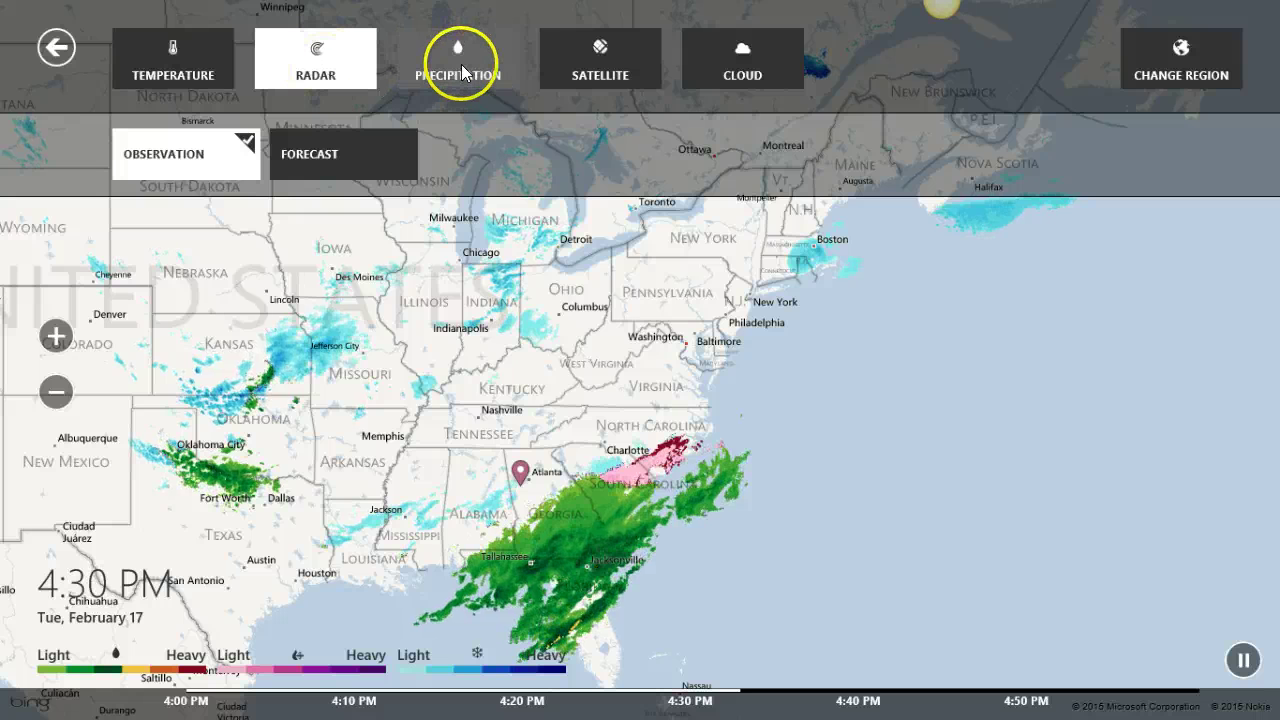
click(463, 61)
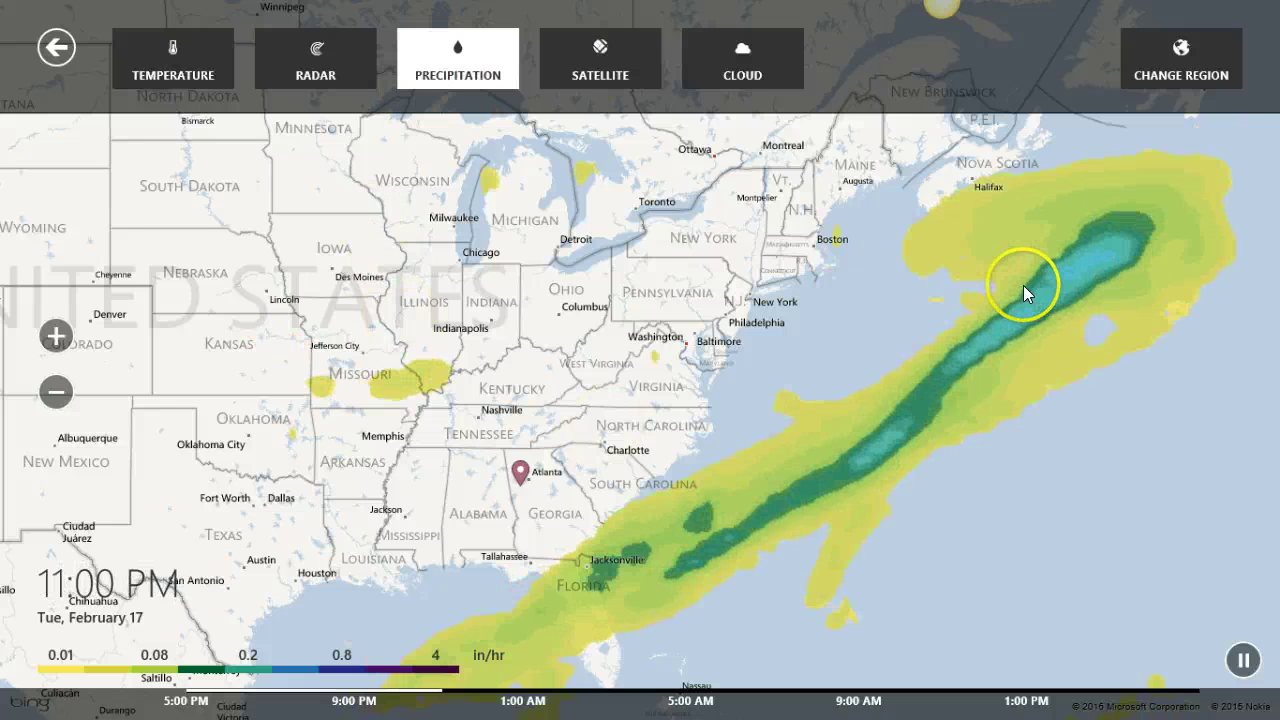
click(598, 52)
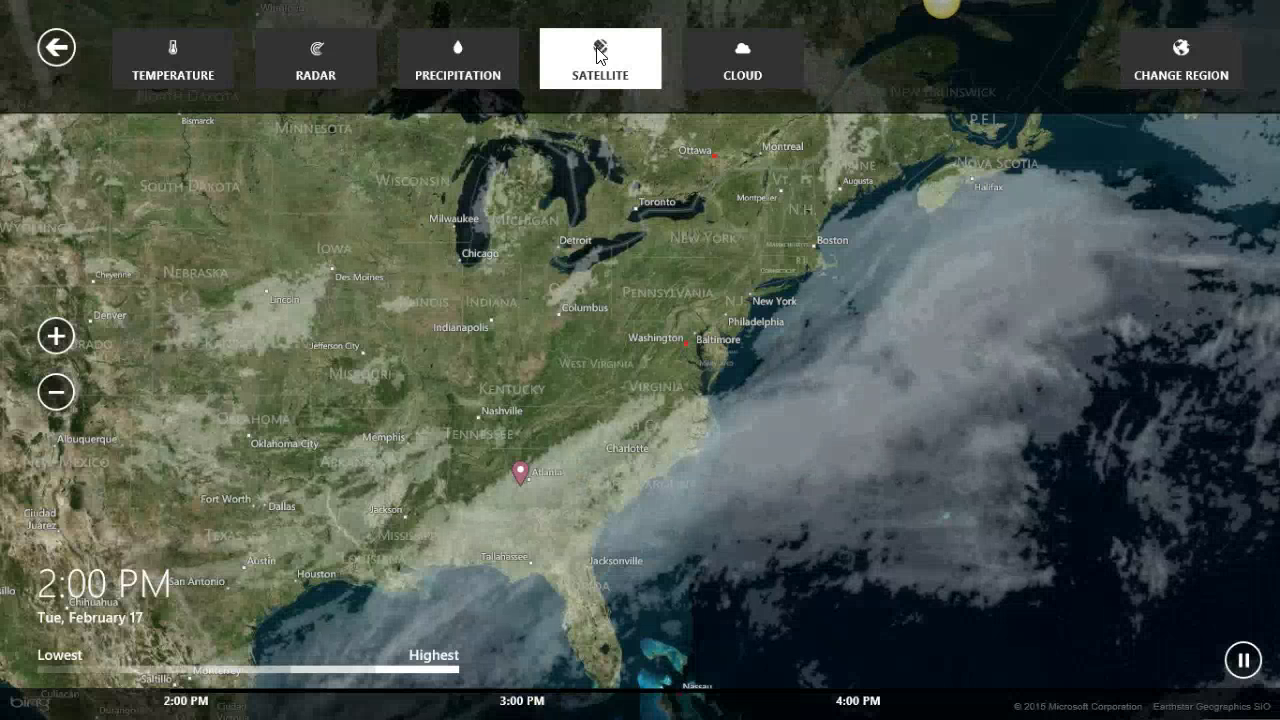
click(751, 63)
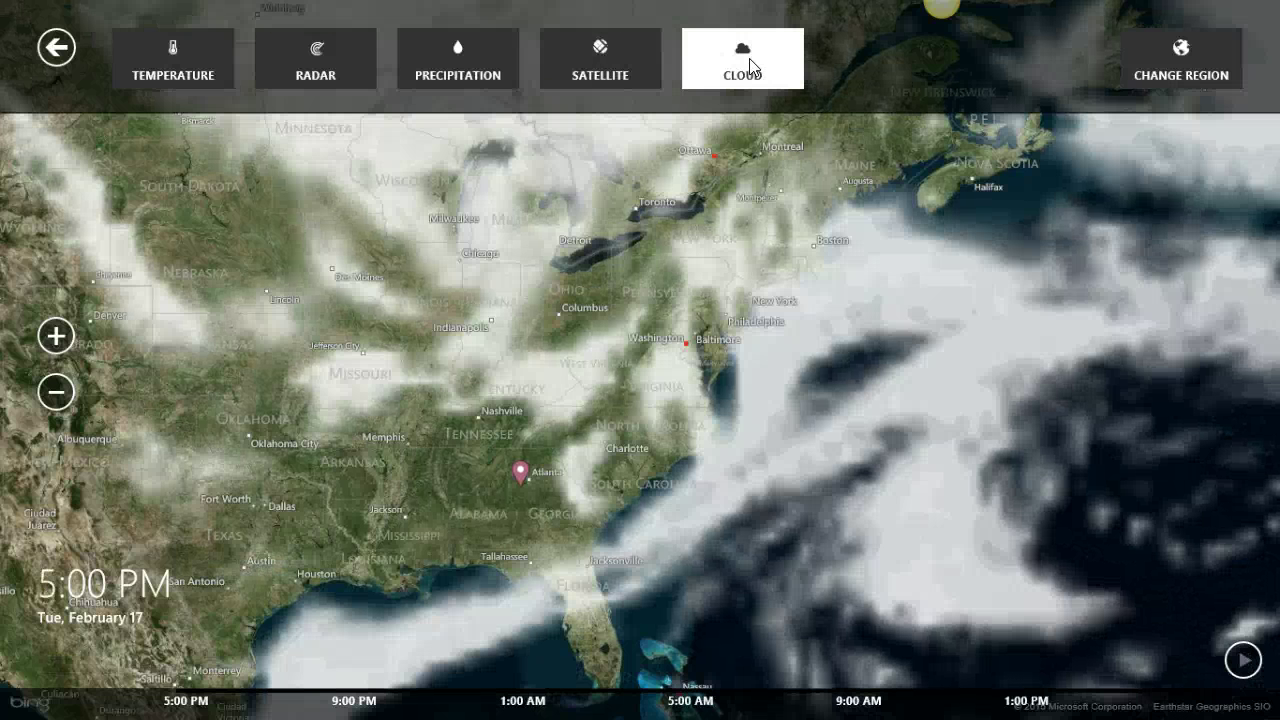
click(751, 63)
click(1188, 52)
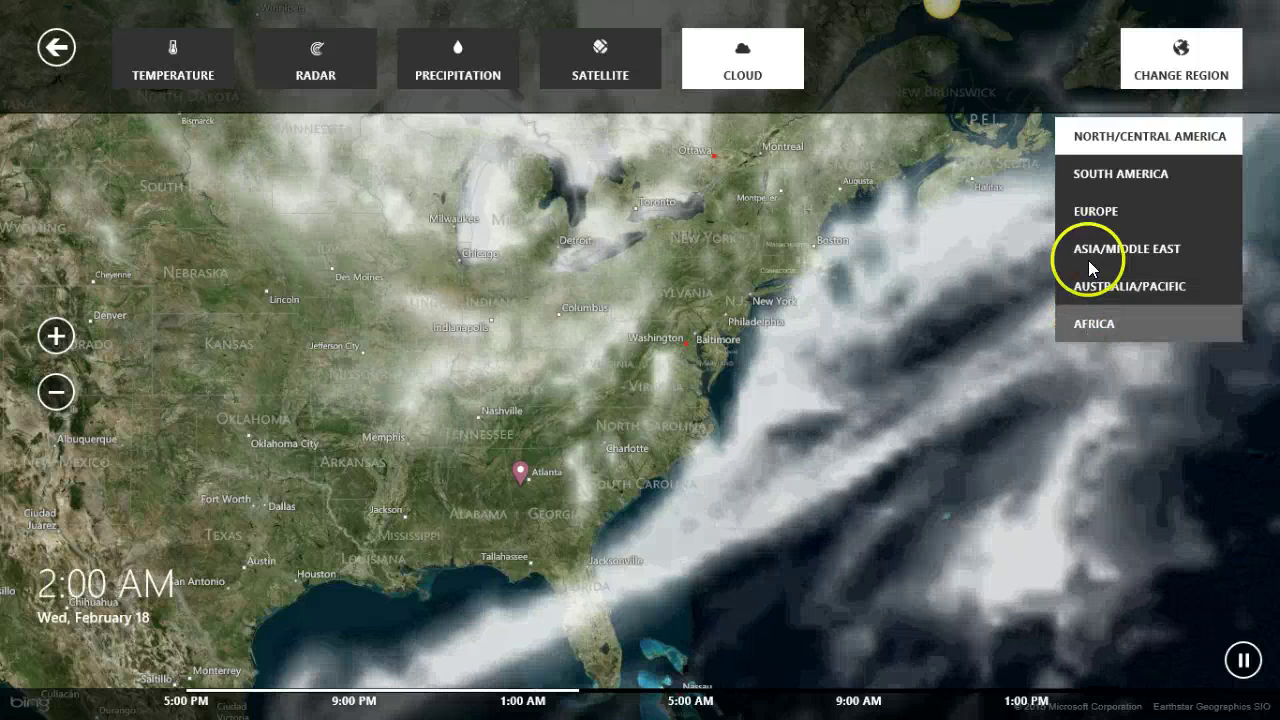
Leave the maps for the Newnan, GA home page and scroll its panorama back to the start
click(57, 46)
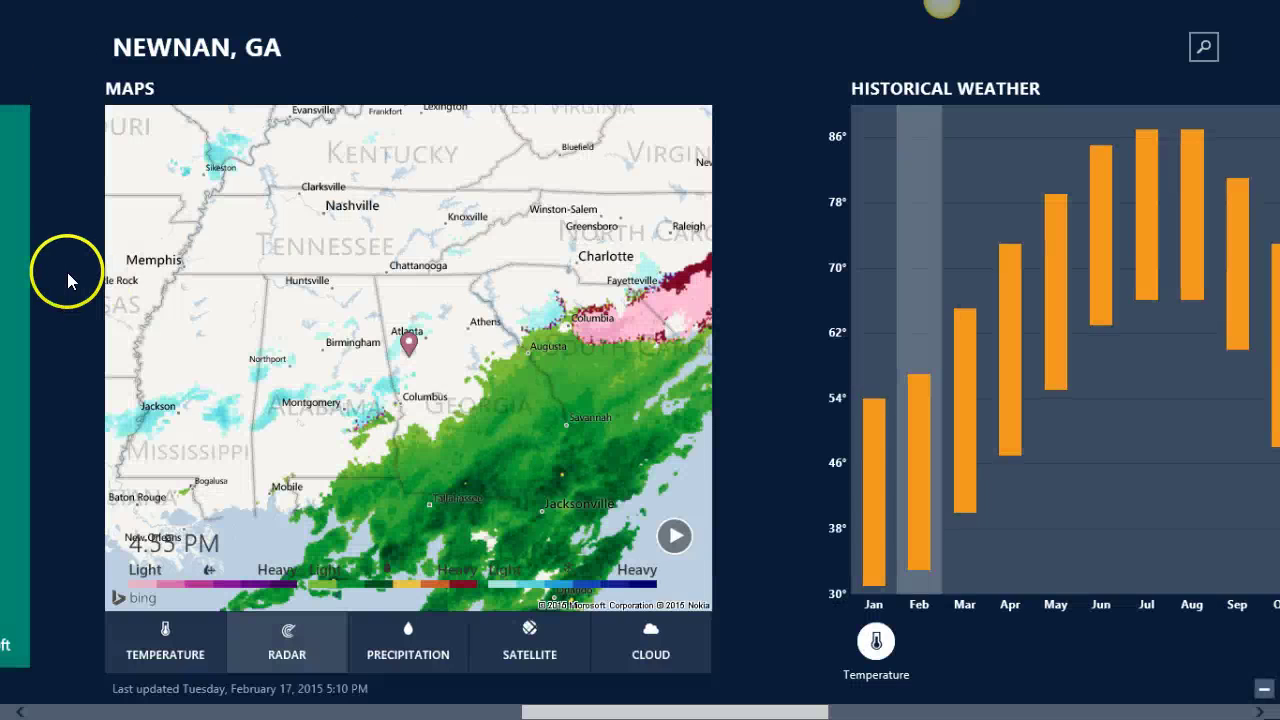
scroll(69, 272, down, 5)
scroll(79, 262, up, 7)
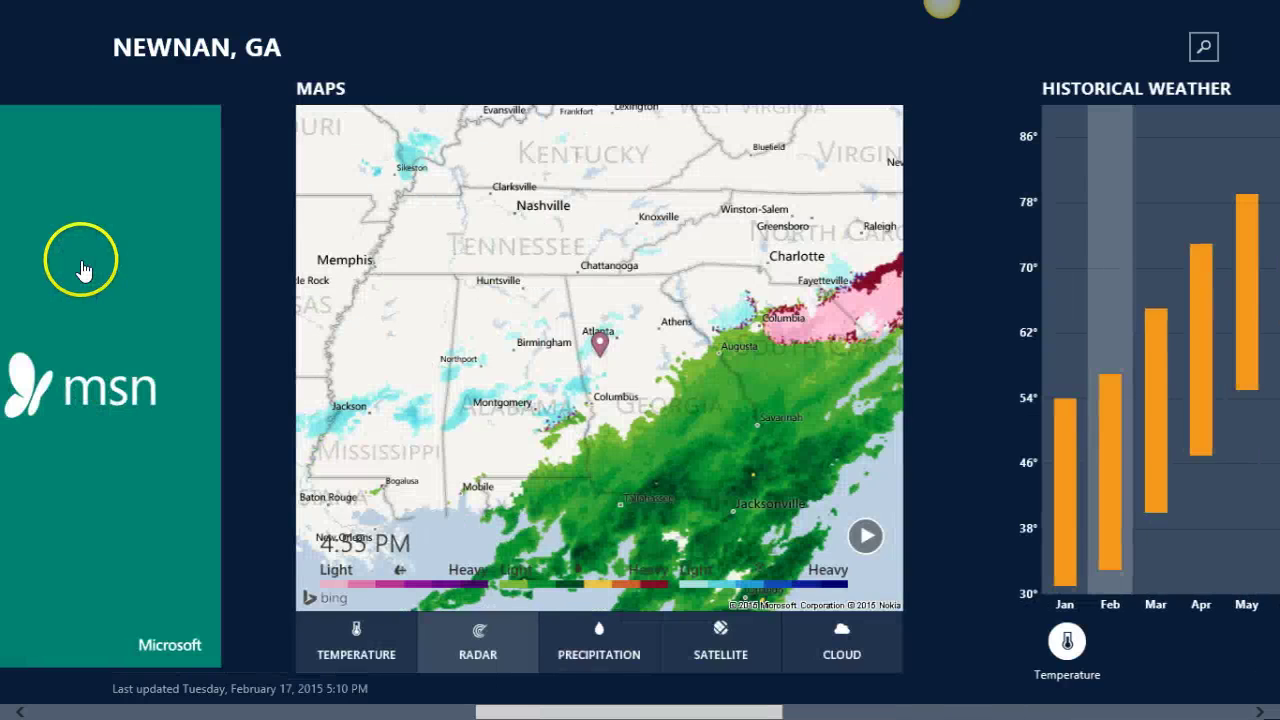
scroll(84, 268, down, 5)
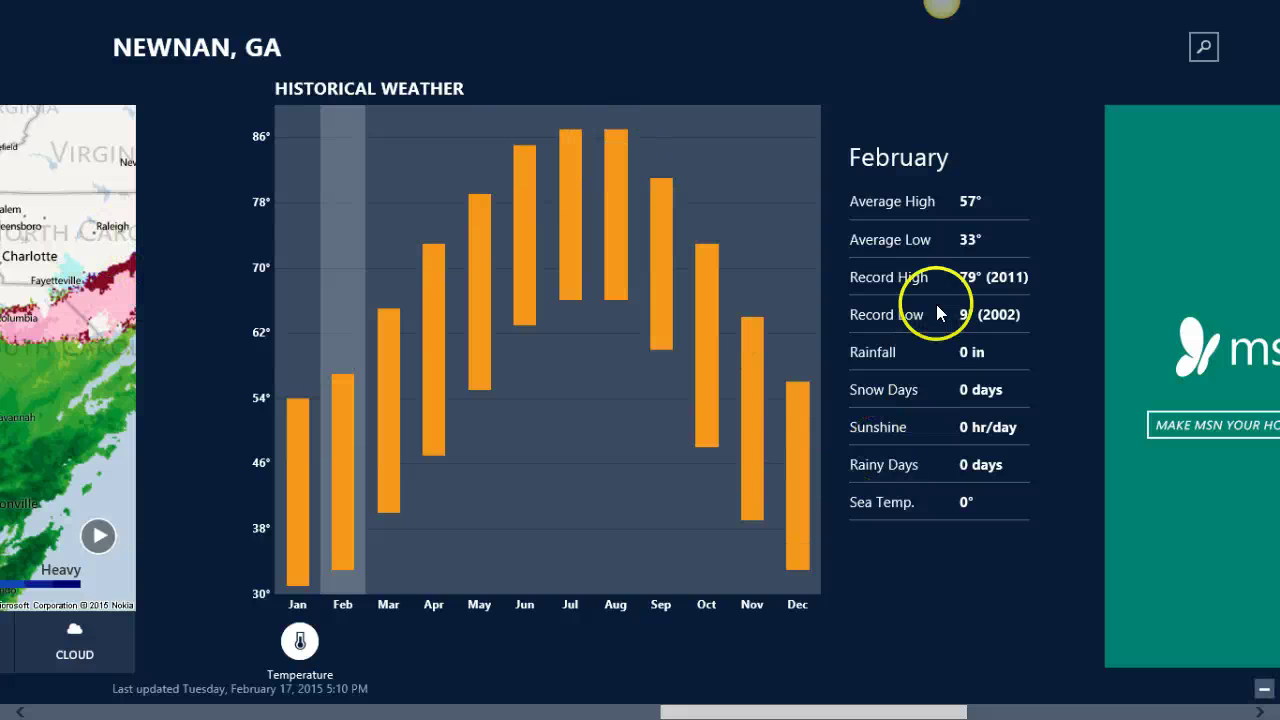
scroll(197, 285, up, 7)
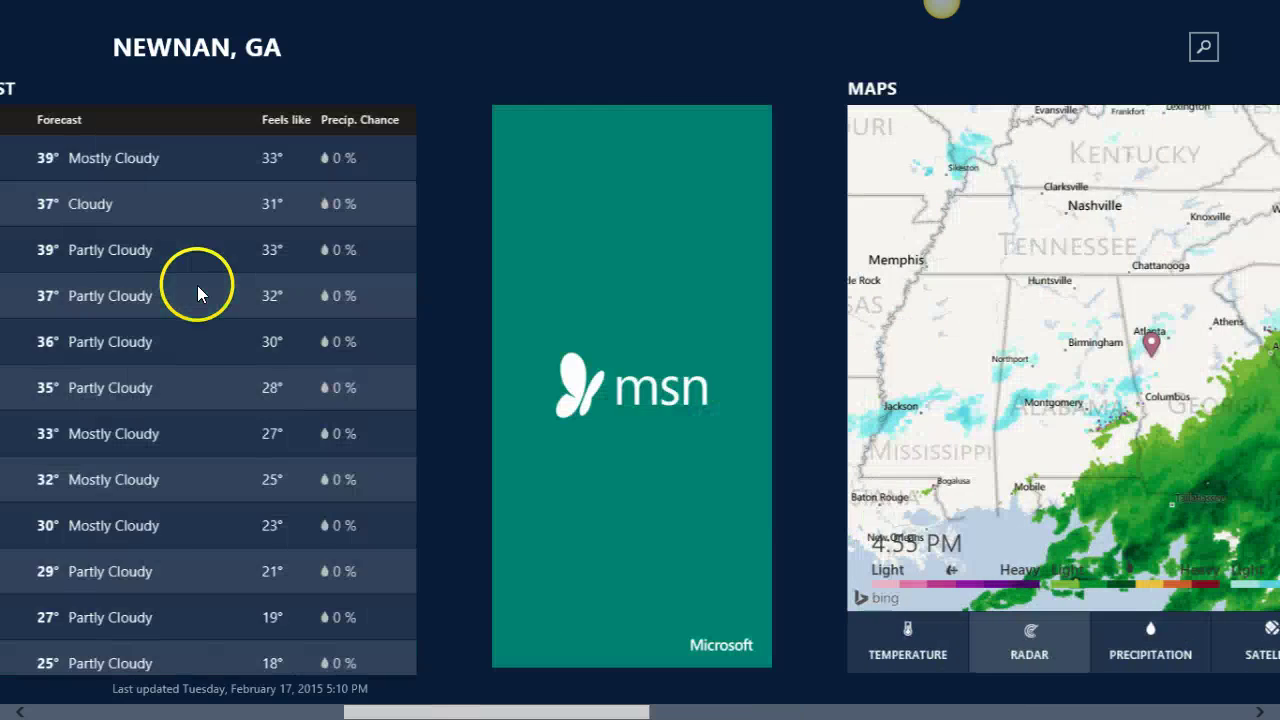
scroll(135, 279, up, 8)
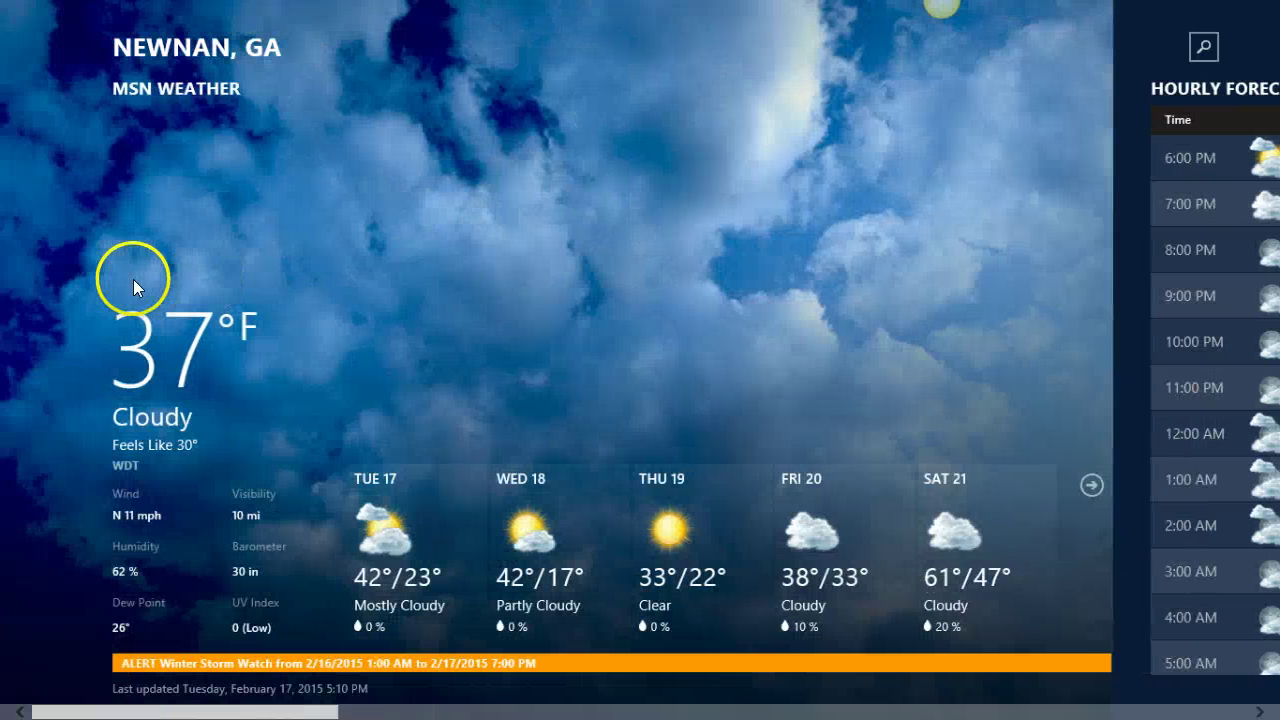
scroll(555, 304, down, 5)
scroll(370, 298, down, 1)
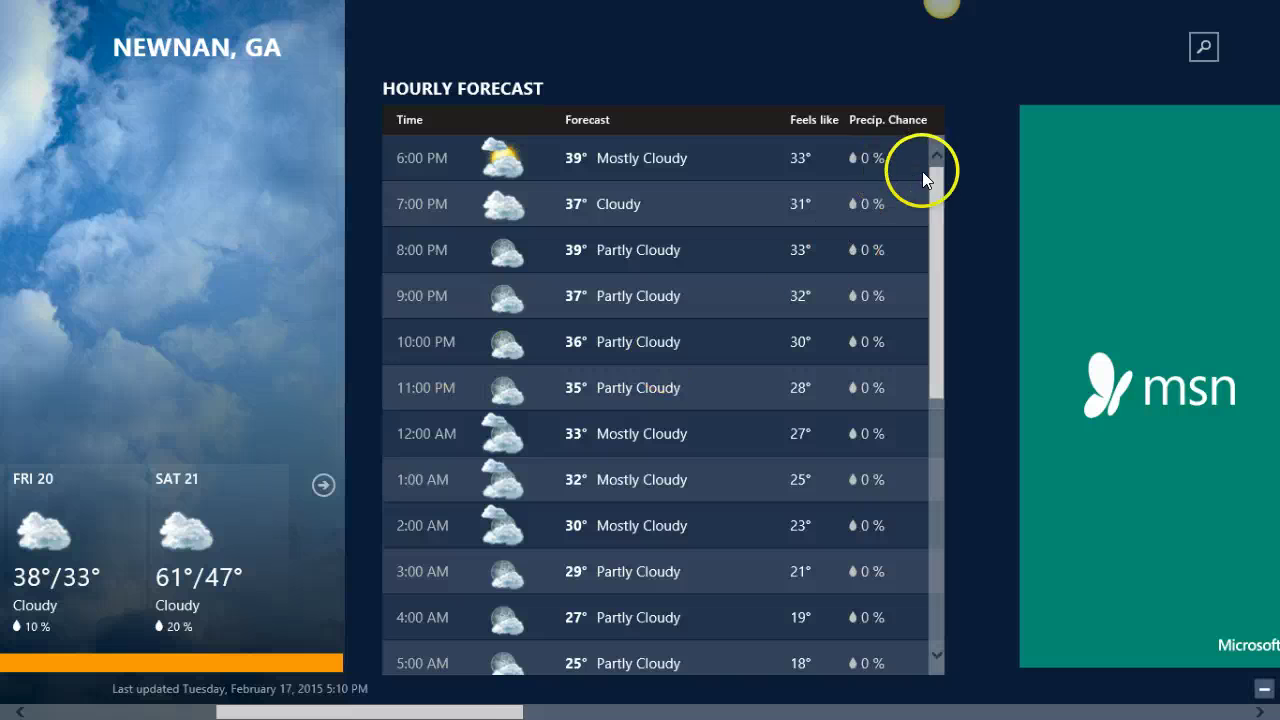
drag(937, 178, 928, 438)
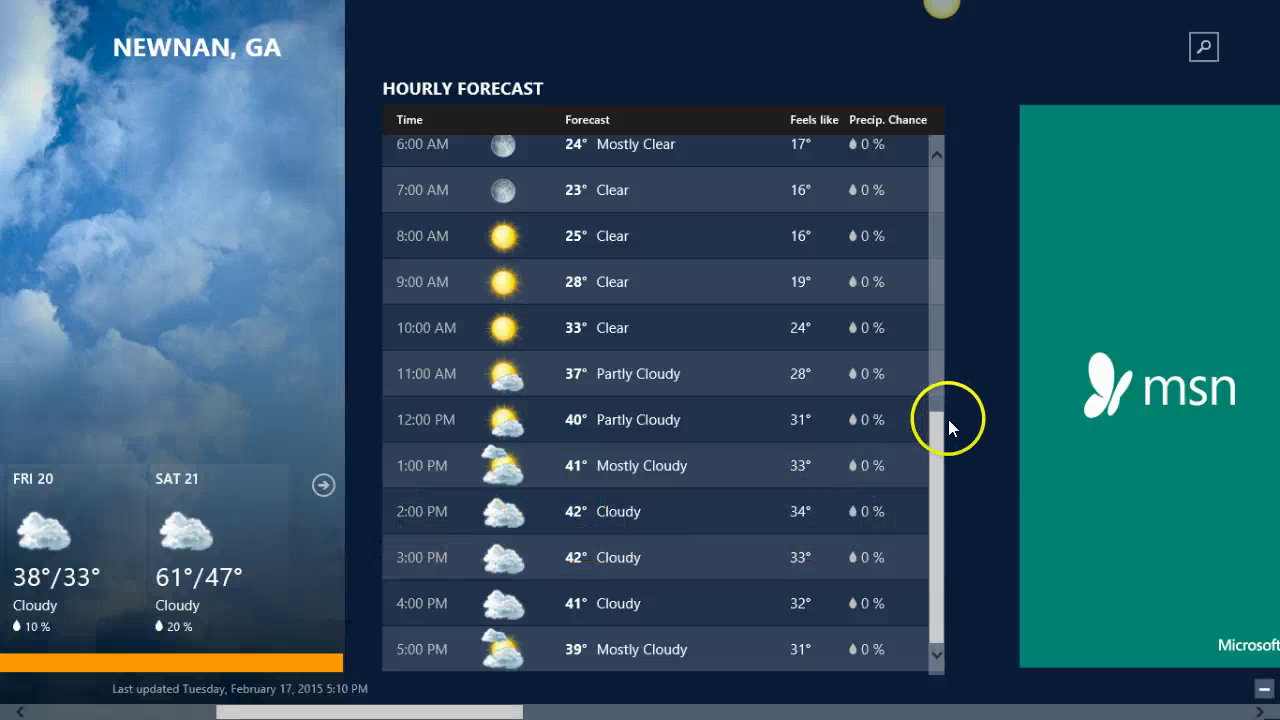
drag(931, 515, 951, 190)
scroll(253, 359, left, 5)
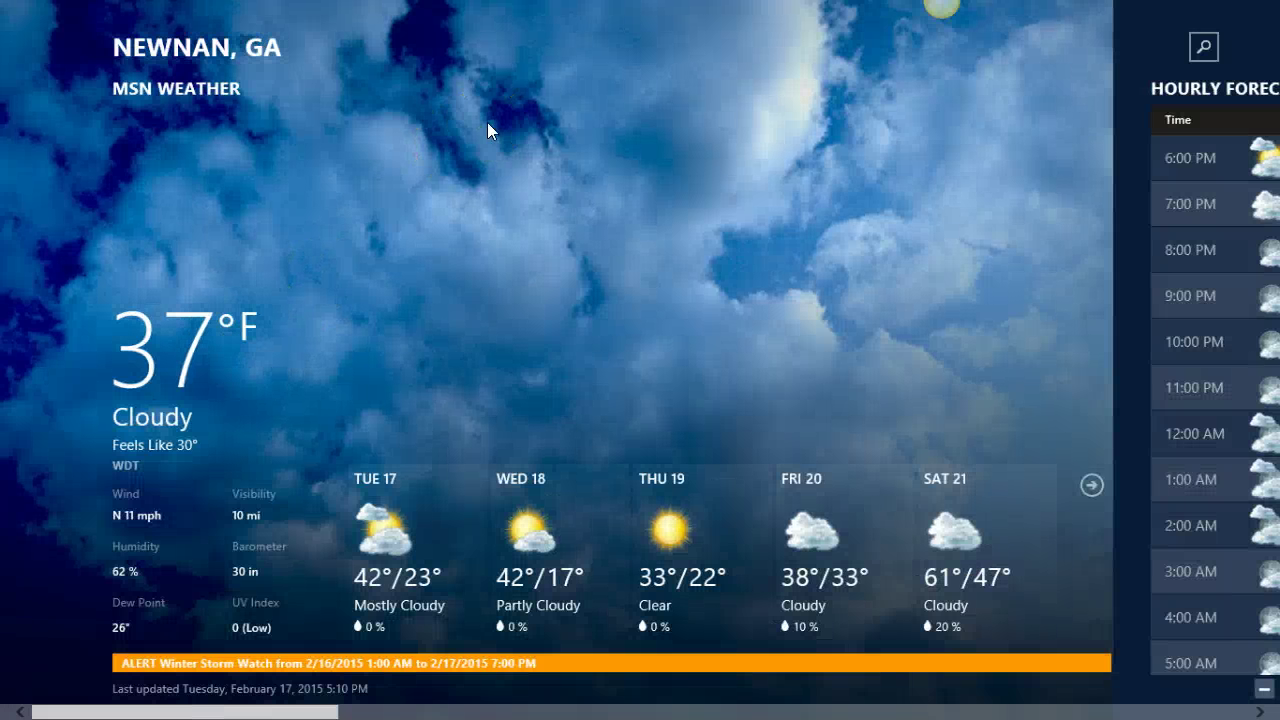
scroll(487, 122, right, 10)
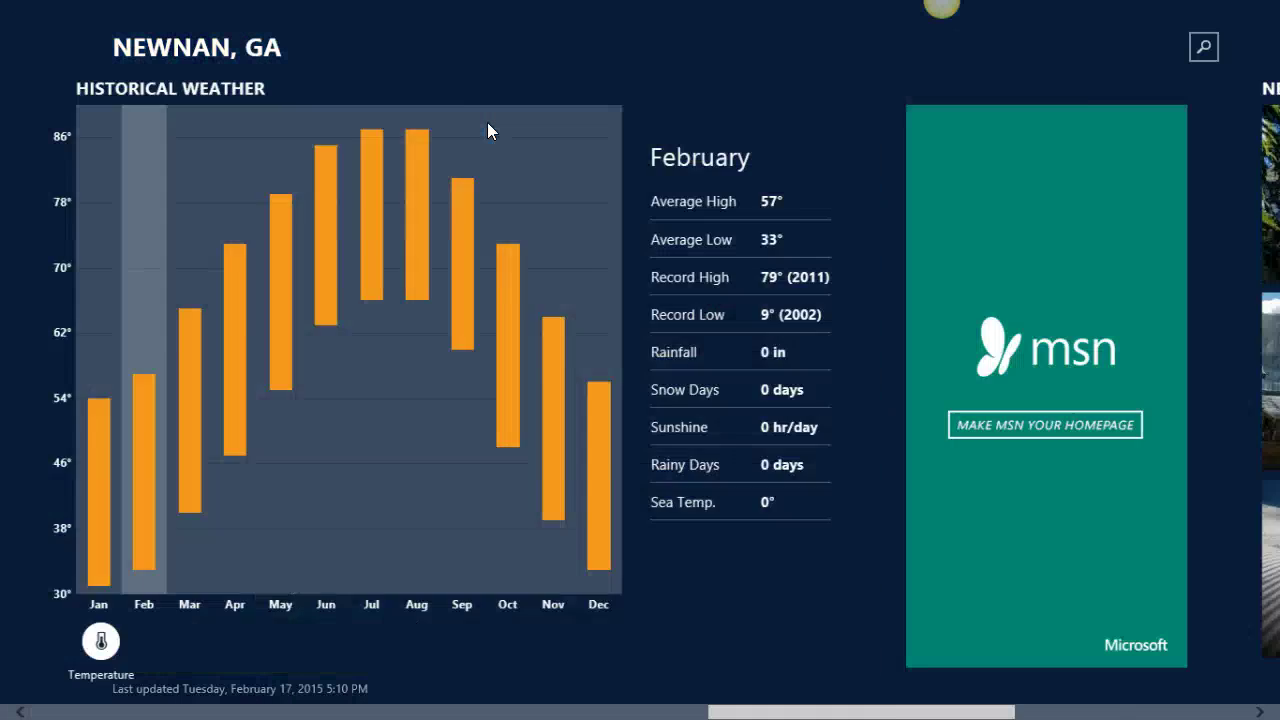
scroll(487, 122, left, 10)
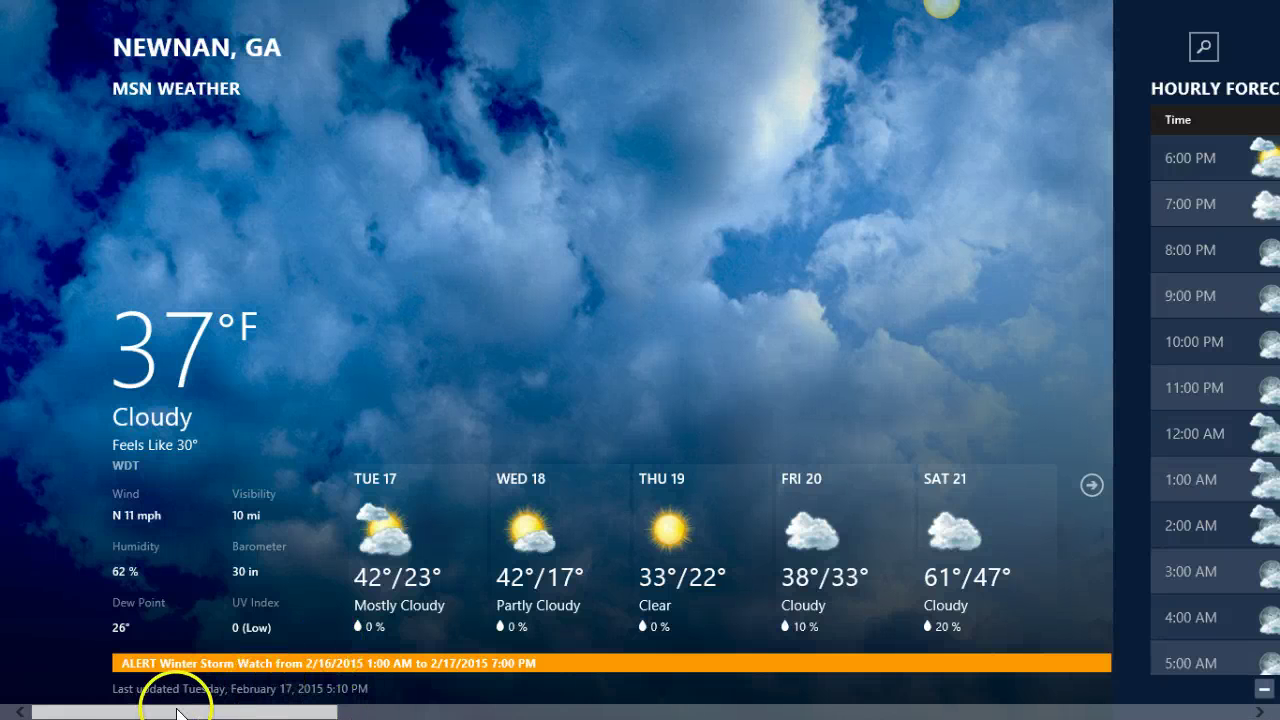
drag(160, 712, 826, 712)
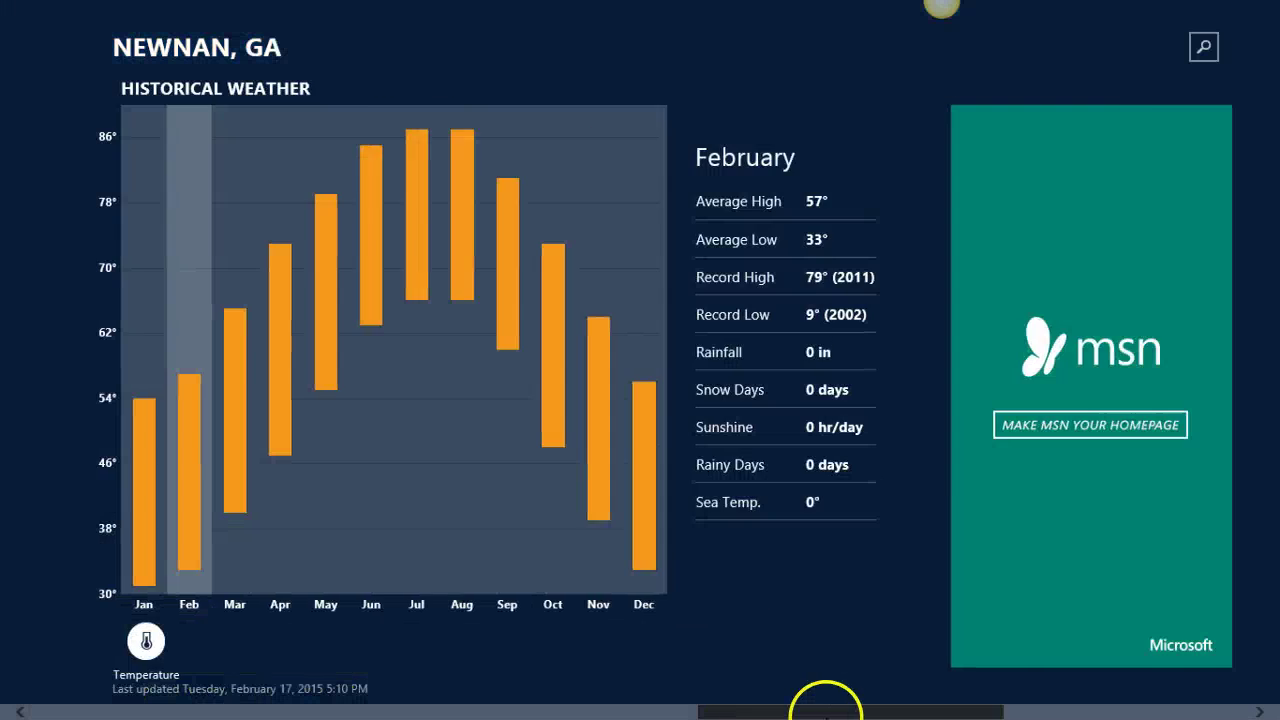
drag(672, 712, 20, 712)
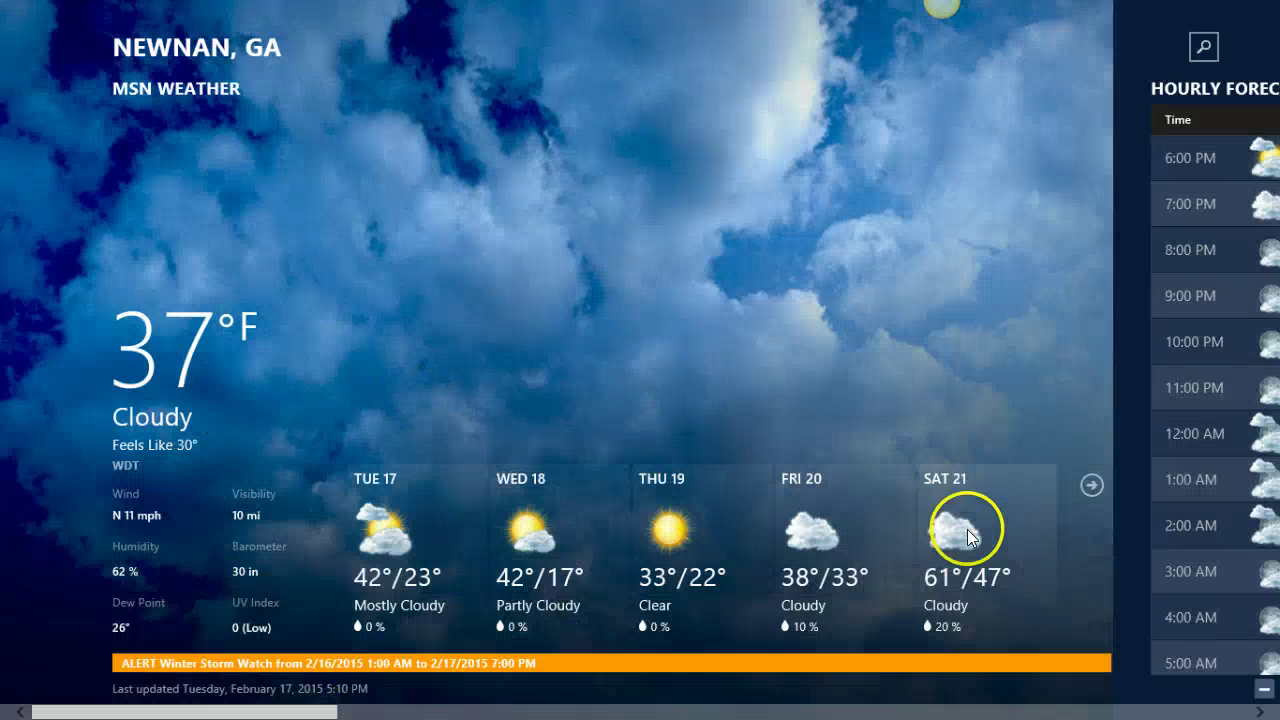
scroll(955, 215, down, 5)
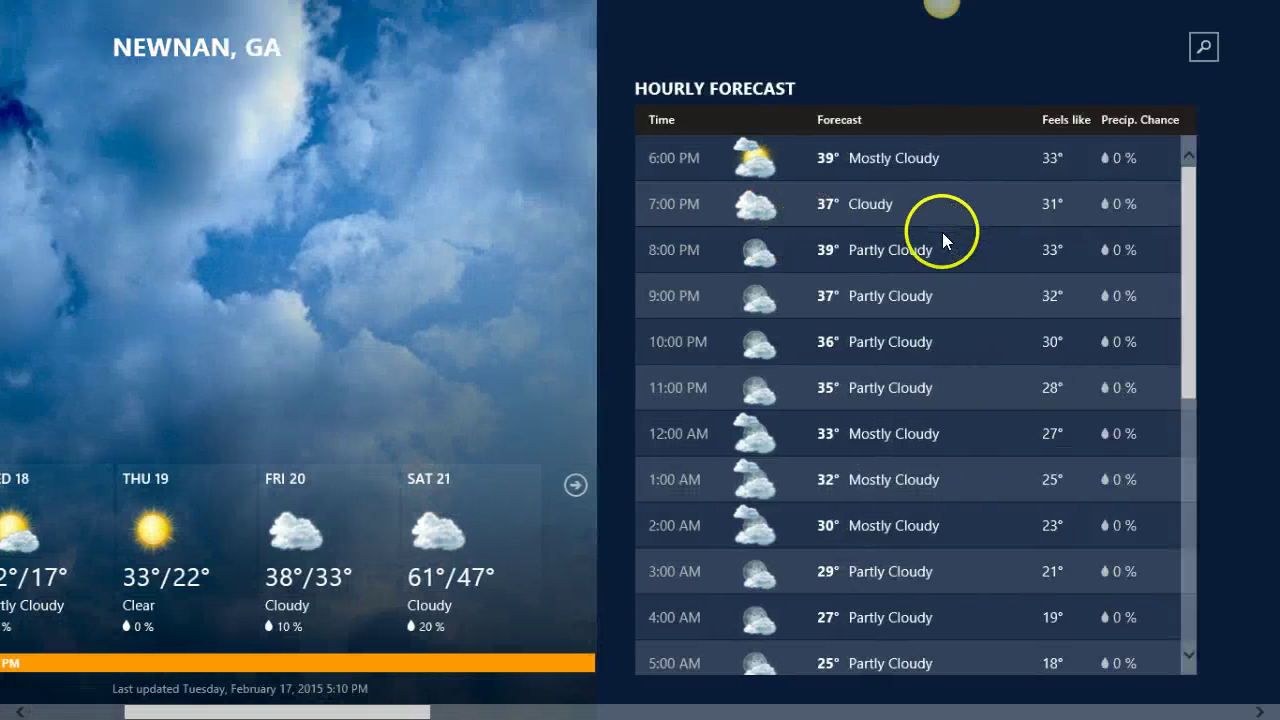
scroll(955, 245, down, 4)
scroll(1008, 310, up, 9)
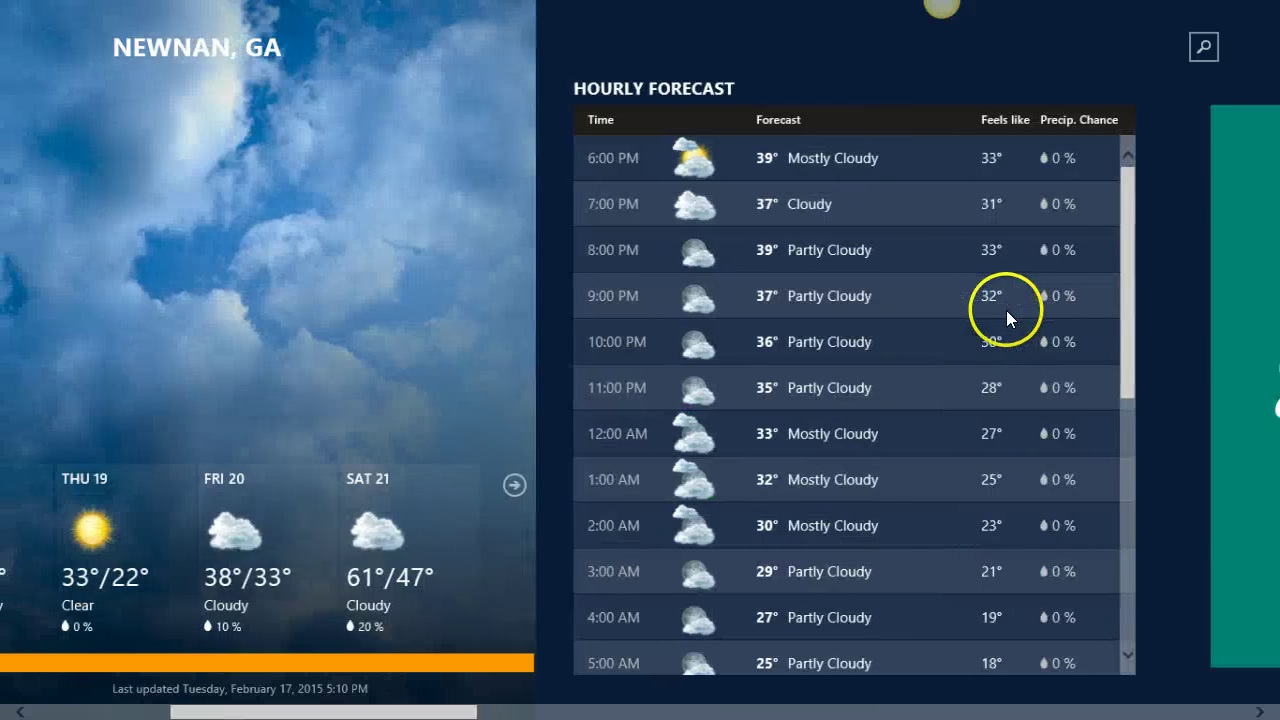
scroll(1005, 308, up, 1)
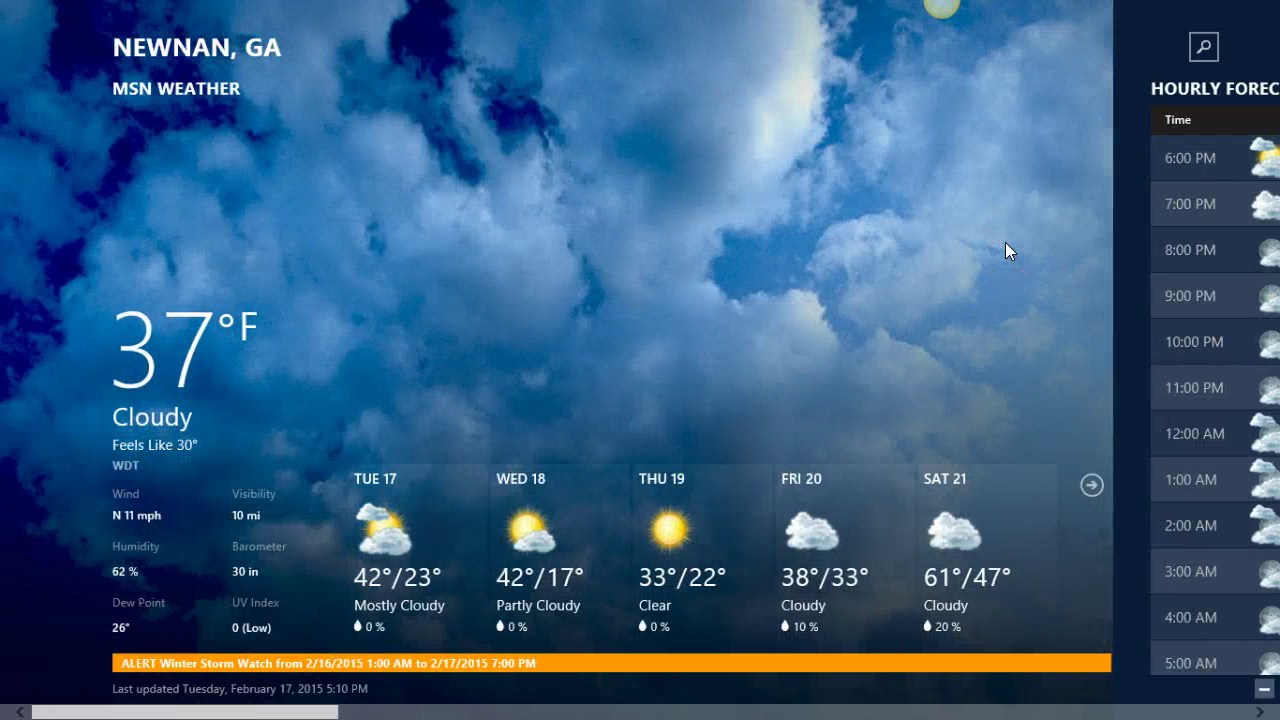